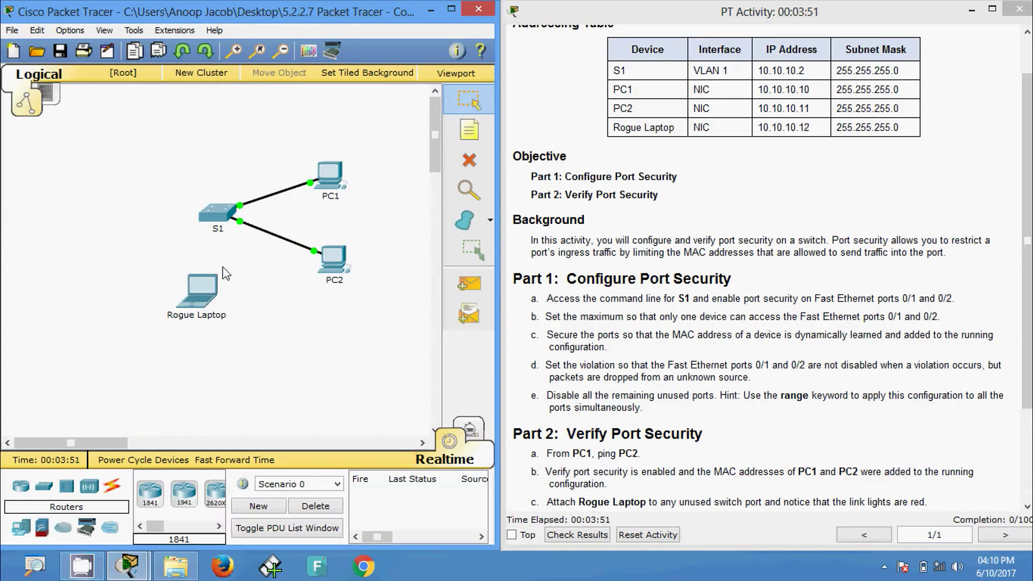
# Step: Open S1's CLI and enter global configuration mode with enable and configure terminal
pyautogui.click(218, 213)
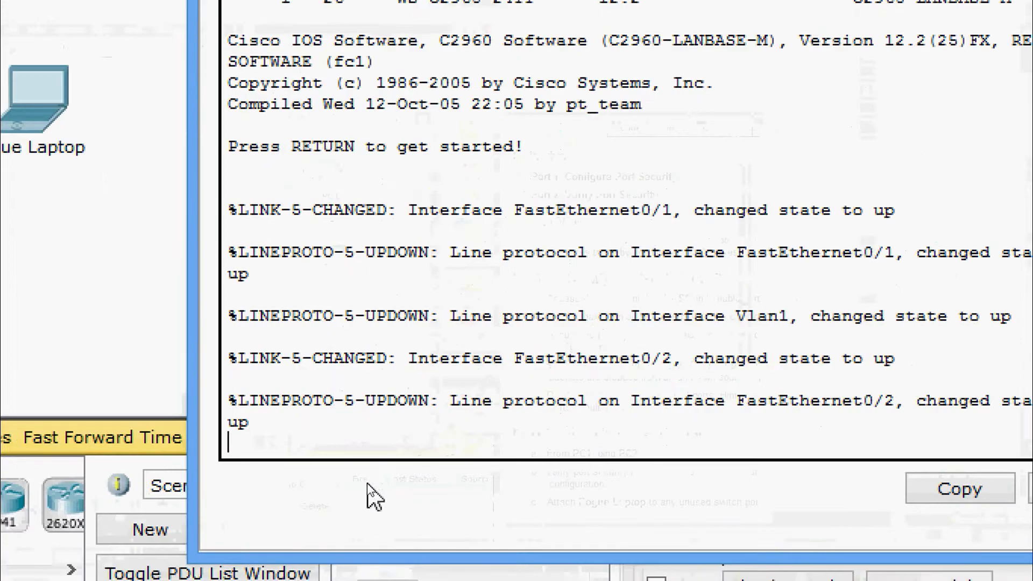
pyautogui.press('Return')
pyautogui.press('Return')
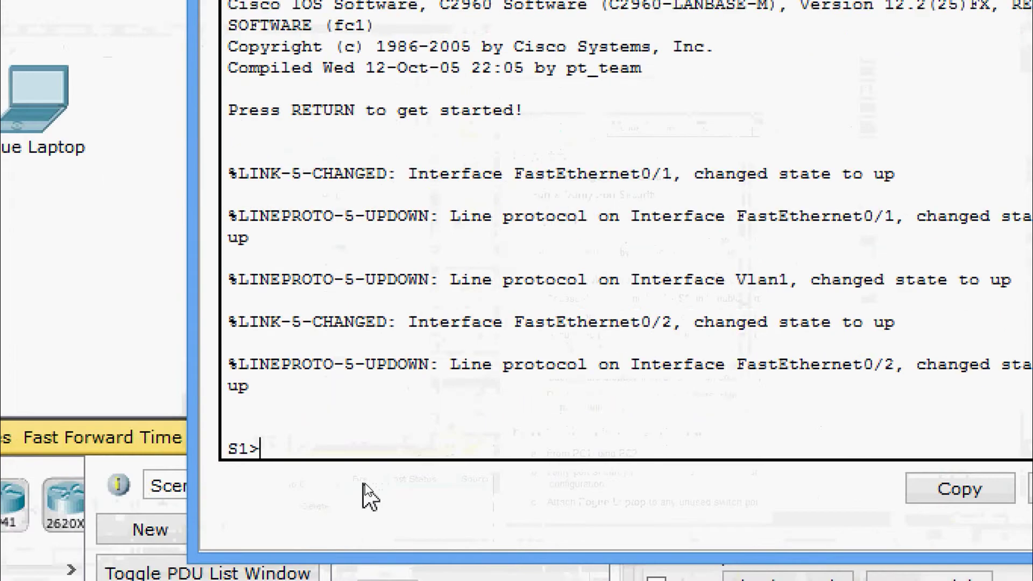
pyautogui.write('ena')
pyautogui.press('Tab')
pyautogui.press('Return')
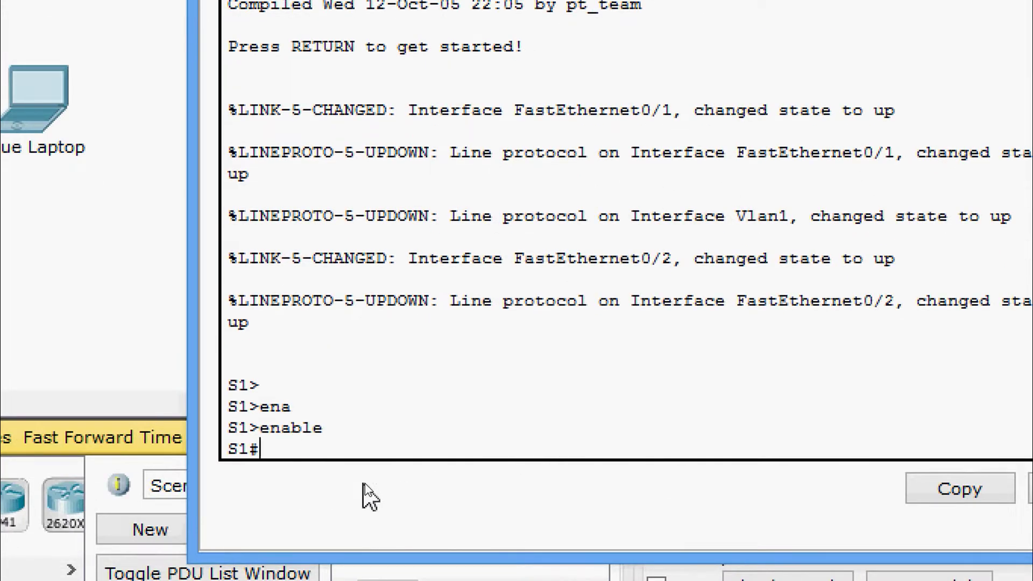
pyautogui.write('conf')
pyautogui.press('Tab')
pyautogui.write('t')
pyautogui.press('Tab')
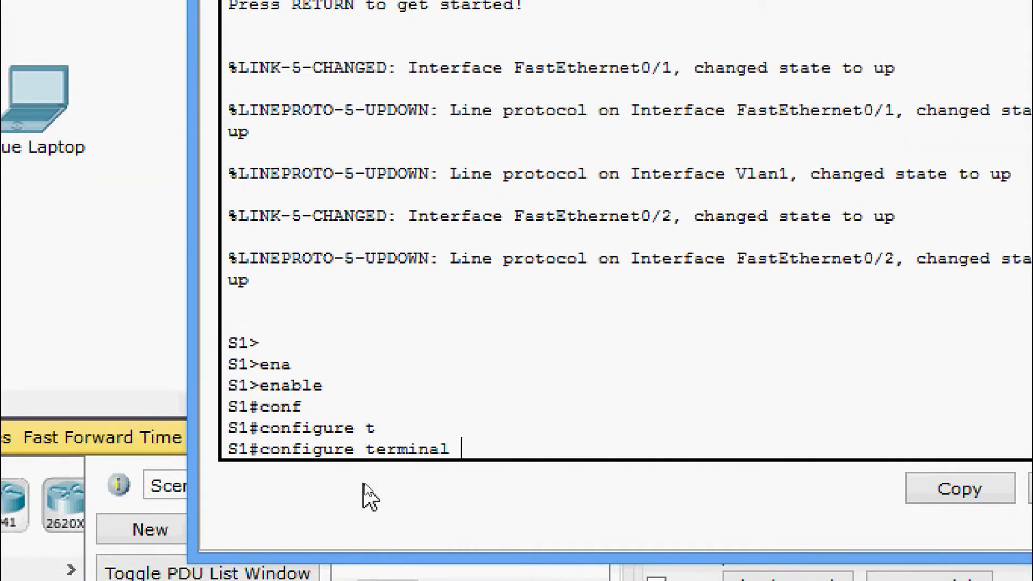
pyautogui.press('Return')
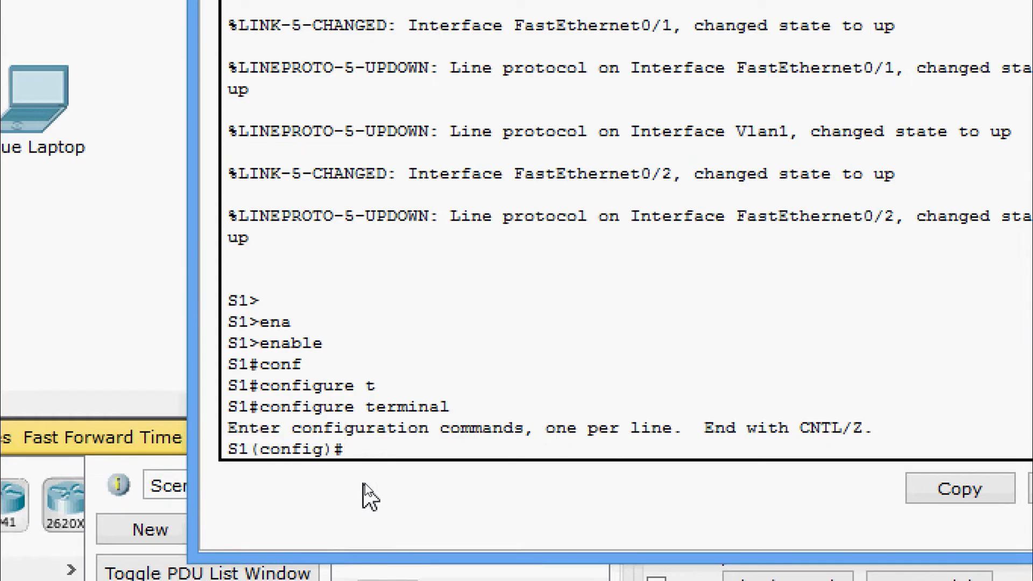
# Step: Select interface range fastEthernet 0/1-2 and enable switchport port-security
pyautogui.write('inter')
pyautogui.press('Tab')
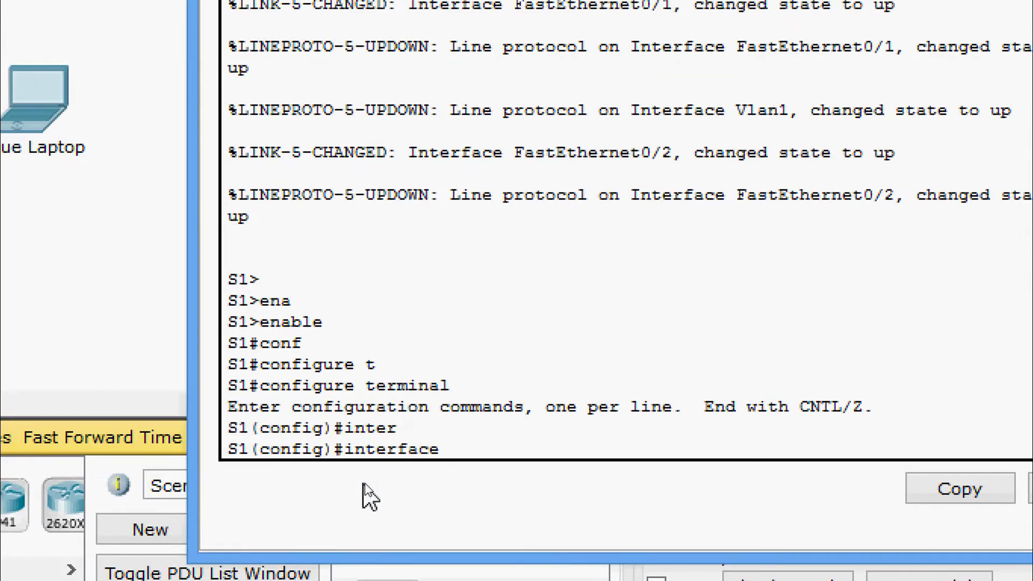
pyautogui.write('ran')
pyautogui.press('Tab')
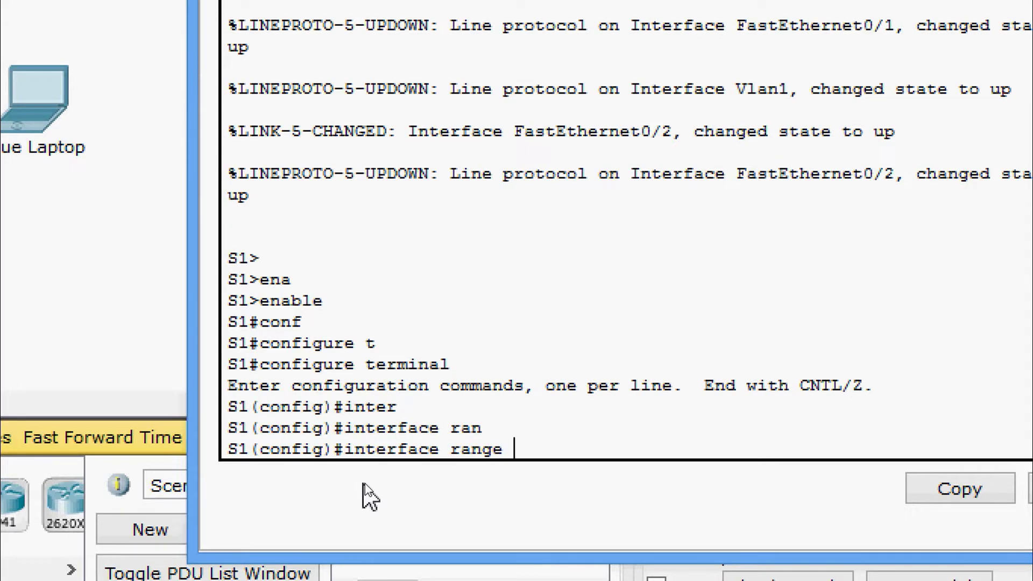
pyautogui.write('fa')
pyautogui.press('Tab')
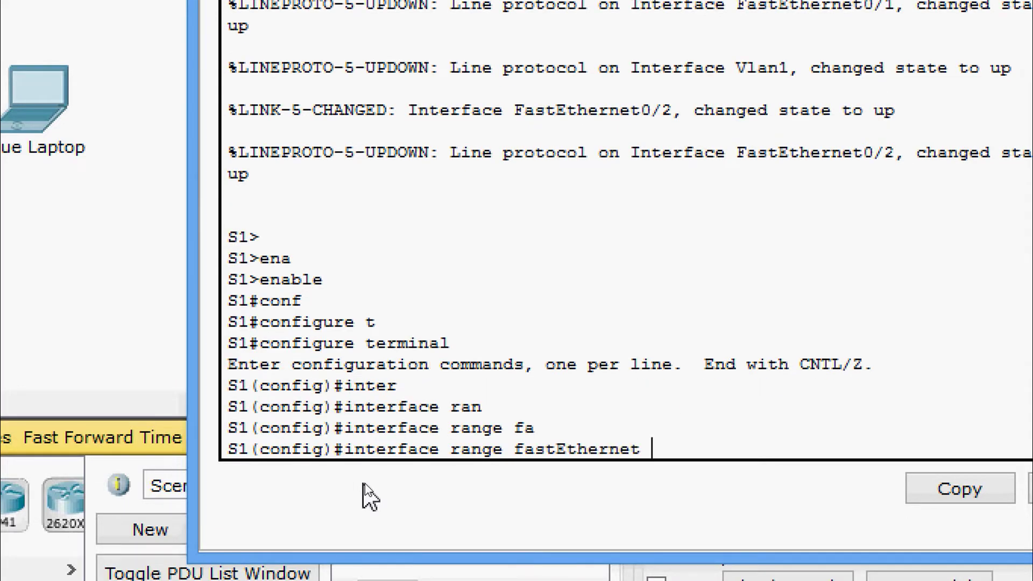
pyautogui.write('0/1-2')
pyautogui.press('Return')
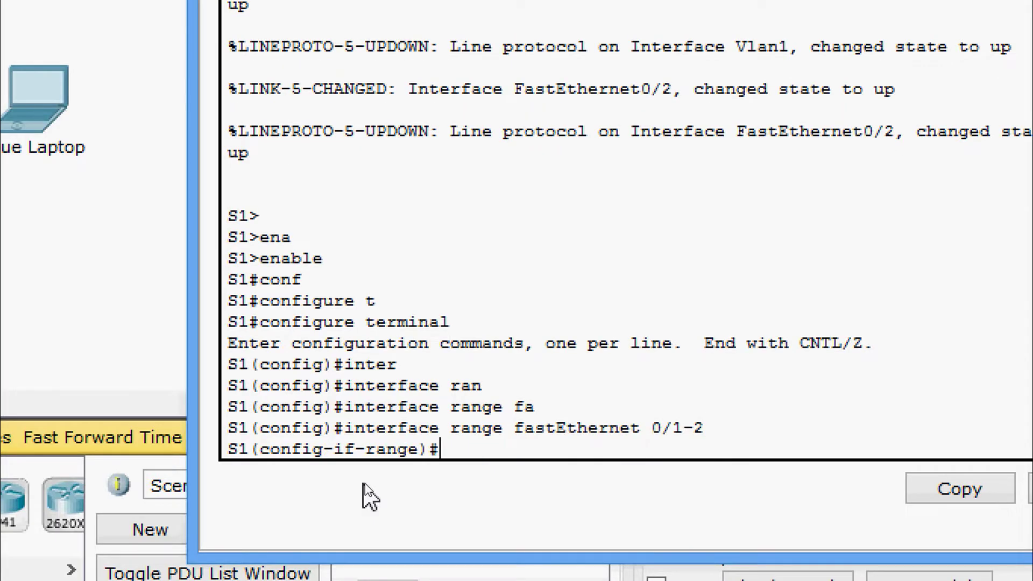
pyautogui.write('swi')
pyautogui.press('Tab')
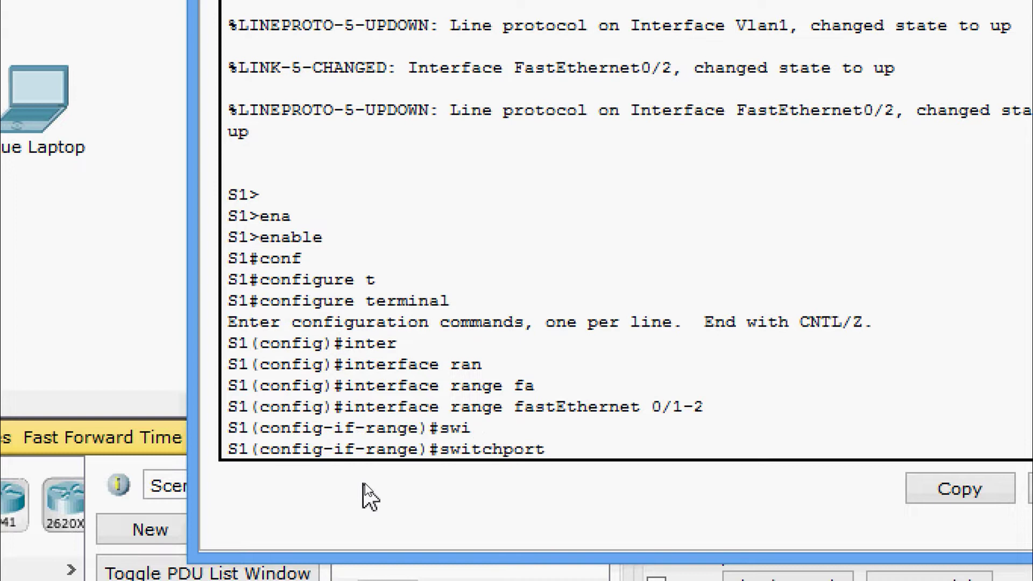
pyautogui.write('por')
pyautogui.press('Tab')
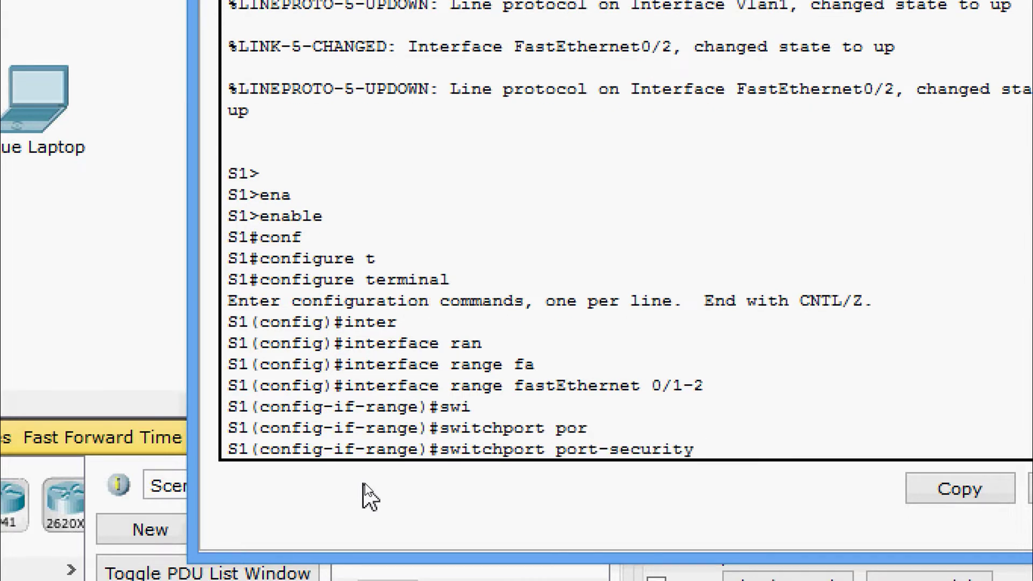
pyautogui.press('Return')
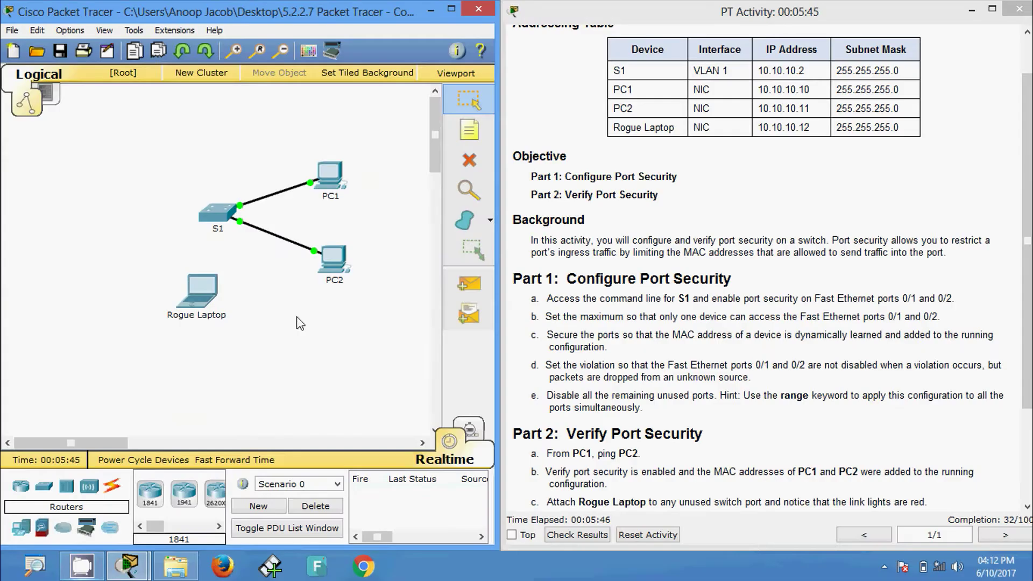
# Step: Enter switchport port-security maximum 1 for S1's Fa0/1-2 range
pyautogui.click(218, 215)
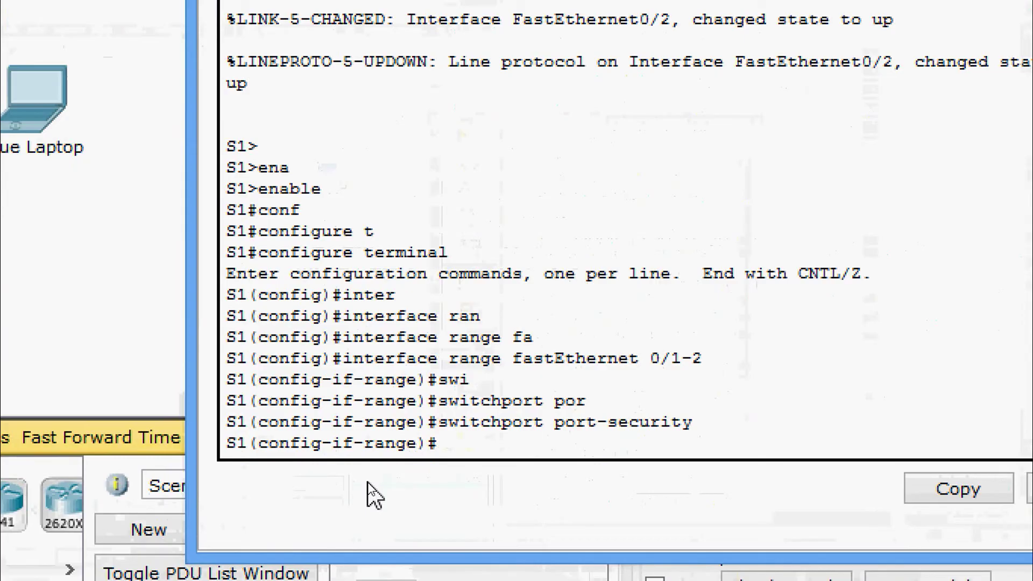
pyautogui.write('swi')
pyautogui.press('Tab')
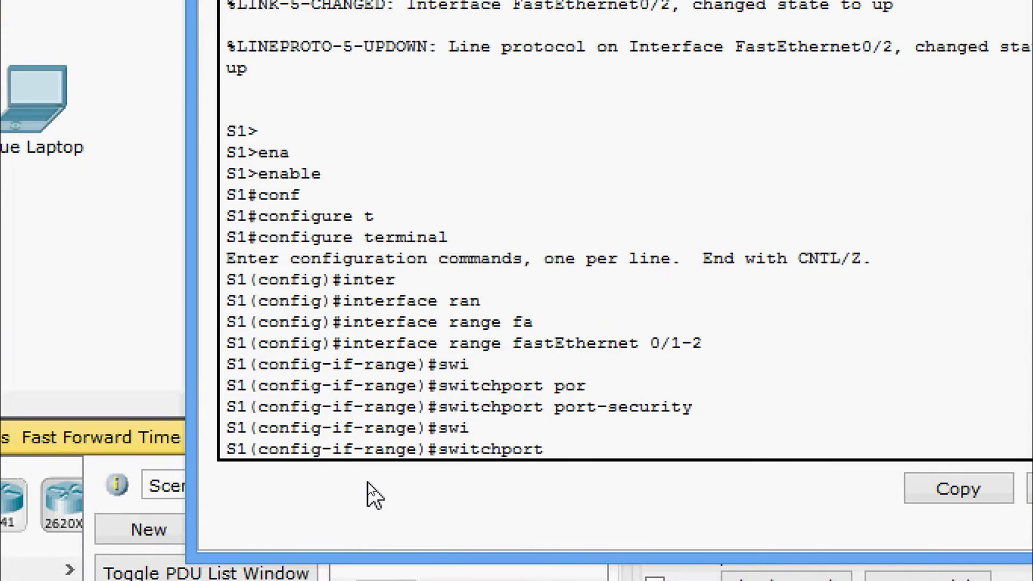
pyautogui.write('po')
pyautogui.press('Tab')
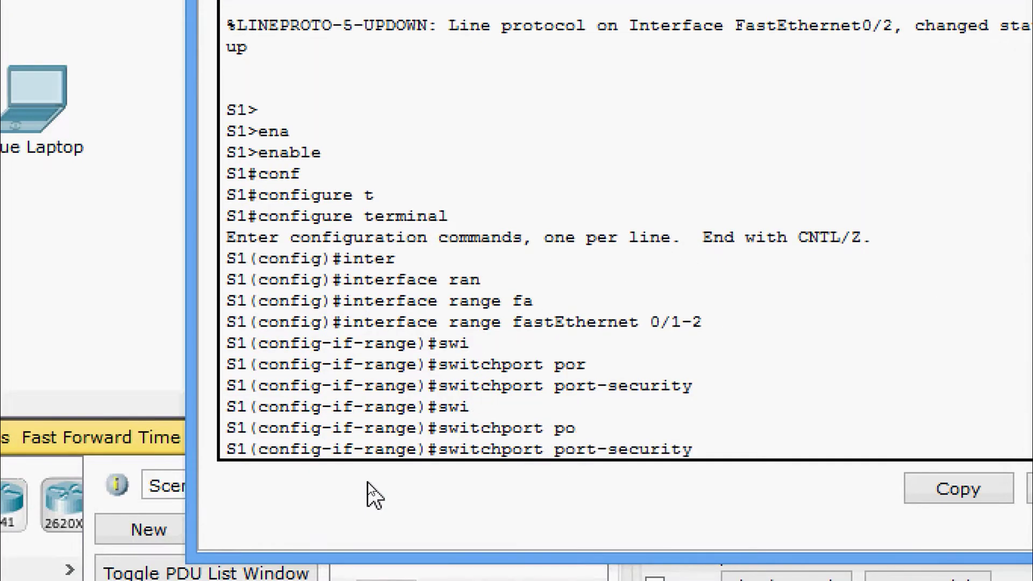
pyautogui.write('ma')
pyautogui.press('Tab')
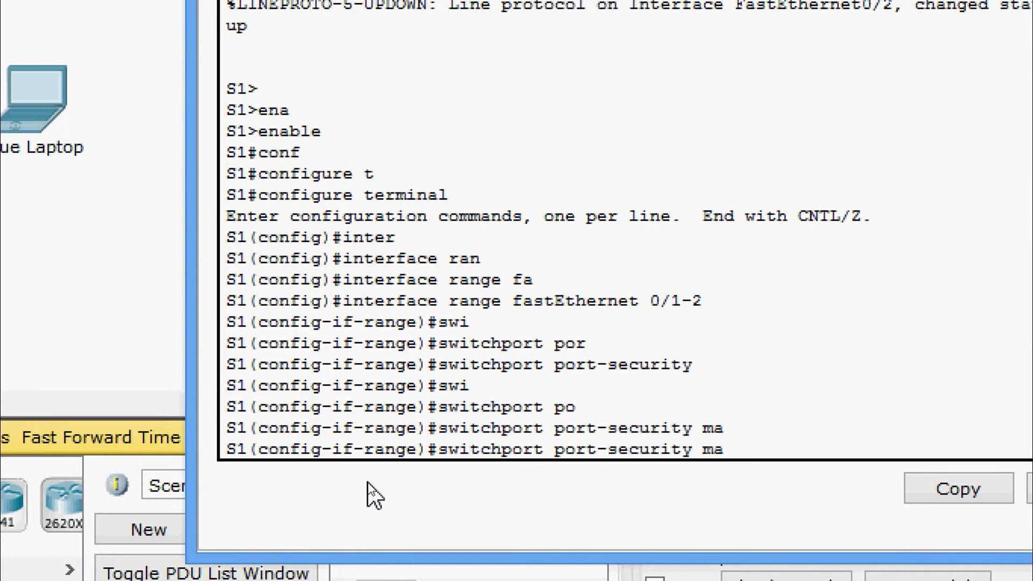
pyautogui.write('x')
pyautogui.press('Tab')
pyautogui.write('?')
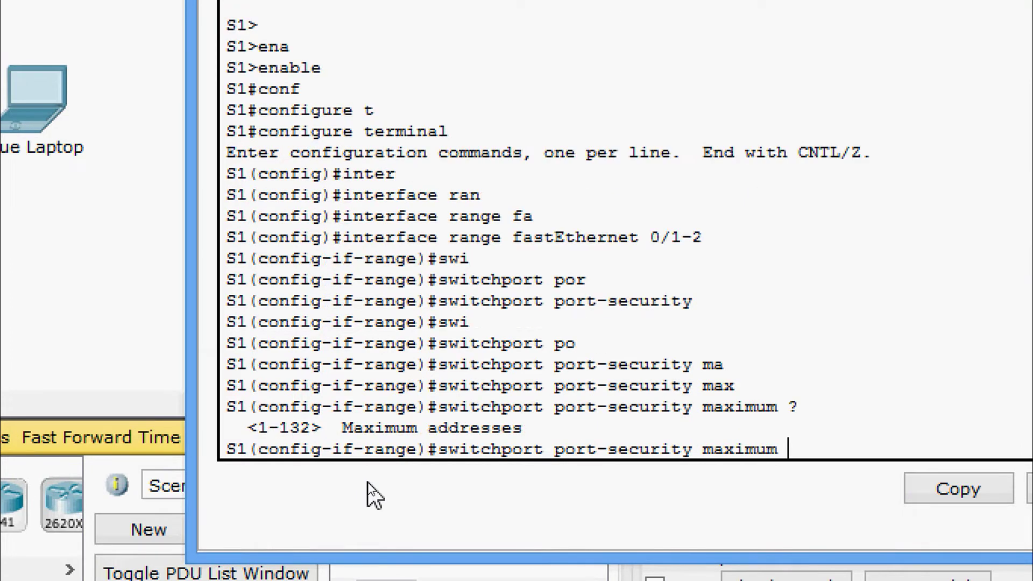
pyautogui.write('1')
pyautogui.press('Return')
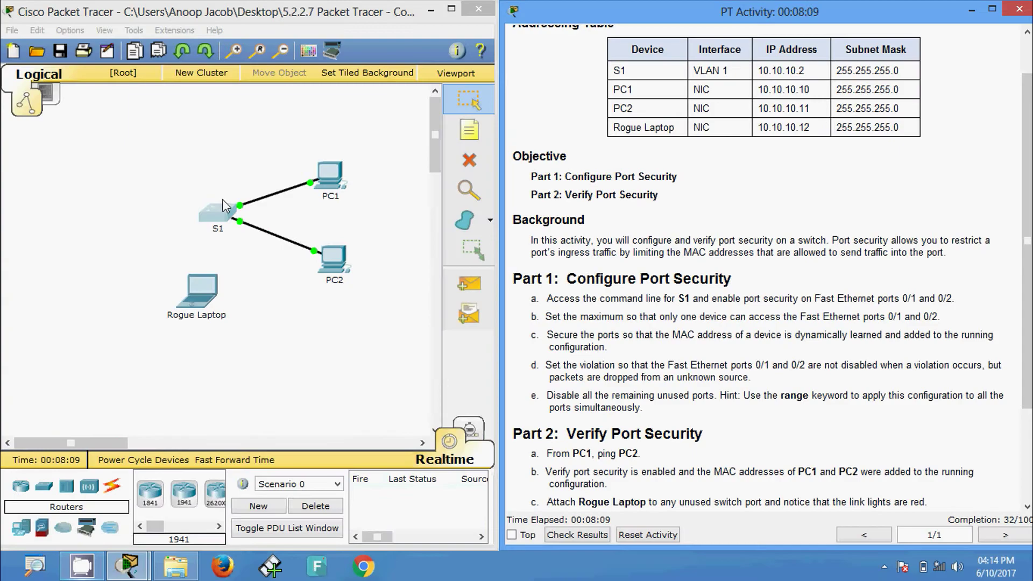
# Step: Enter switchport port-security mac-address sticky for S1's Fa0/1-2 range
pyautogui.click(219, 214)
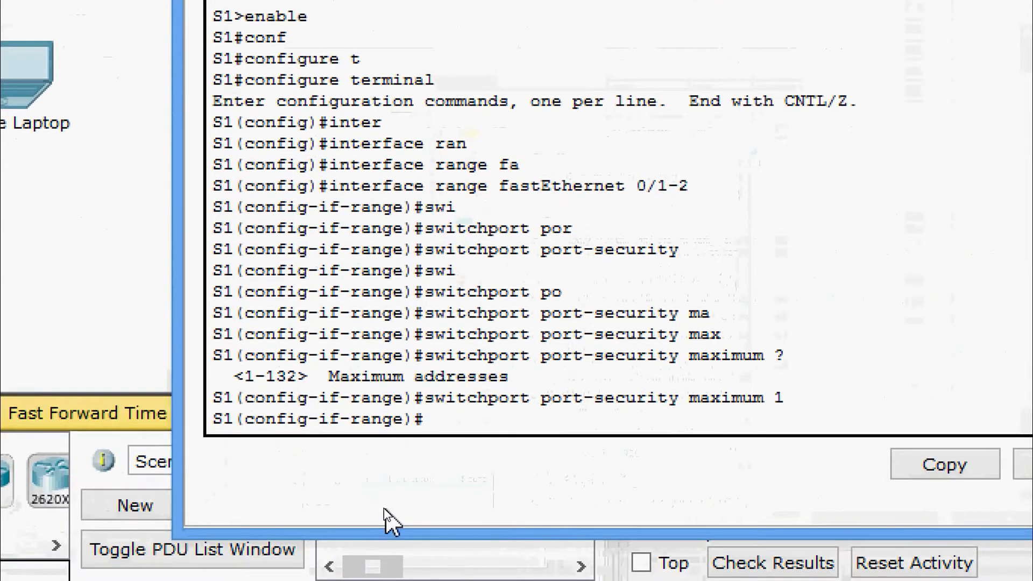
pyautogui.write('swi')
pyautogui.press('Tab')
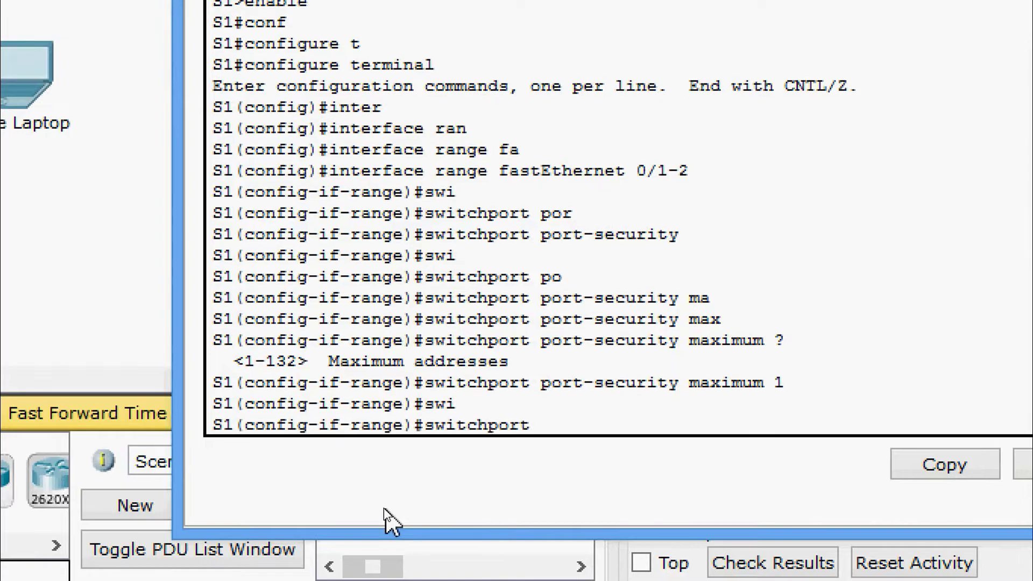
pyautogui.write('por')
pyautogui.press('Tab')
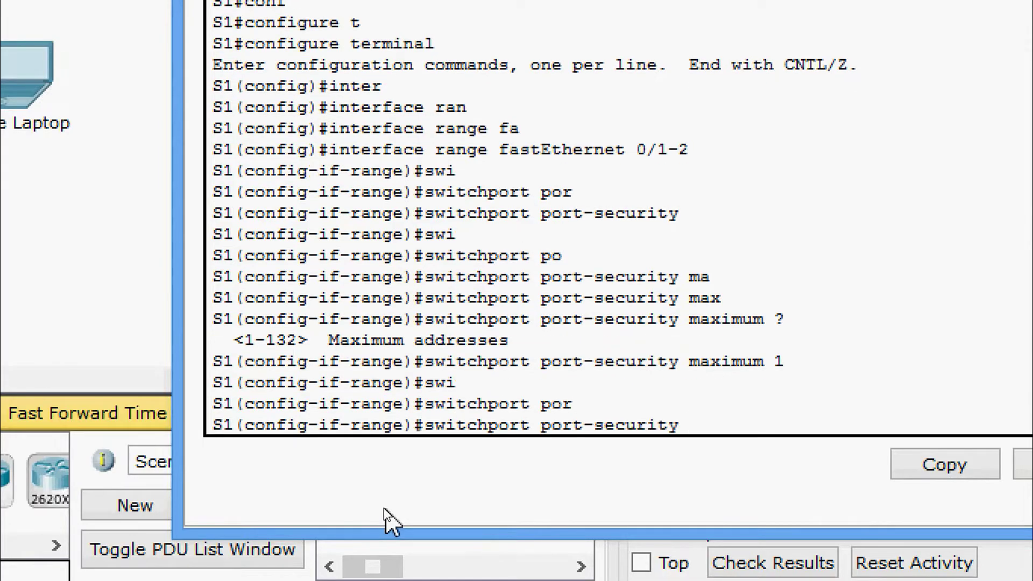
pyautogui.write('mac')
pyautogui.press('Tab')
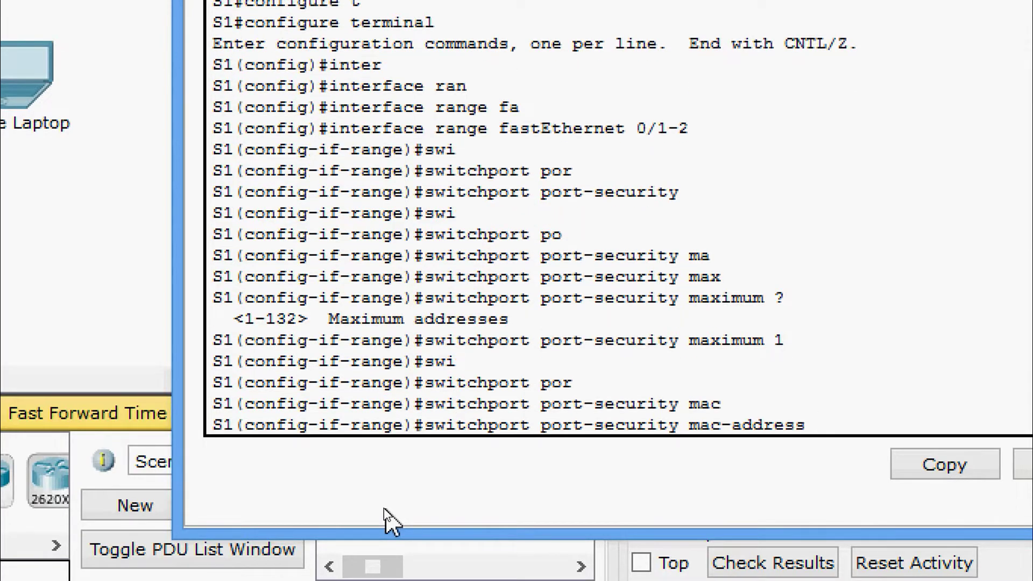
pyautogui.write('?st')
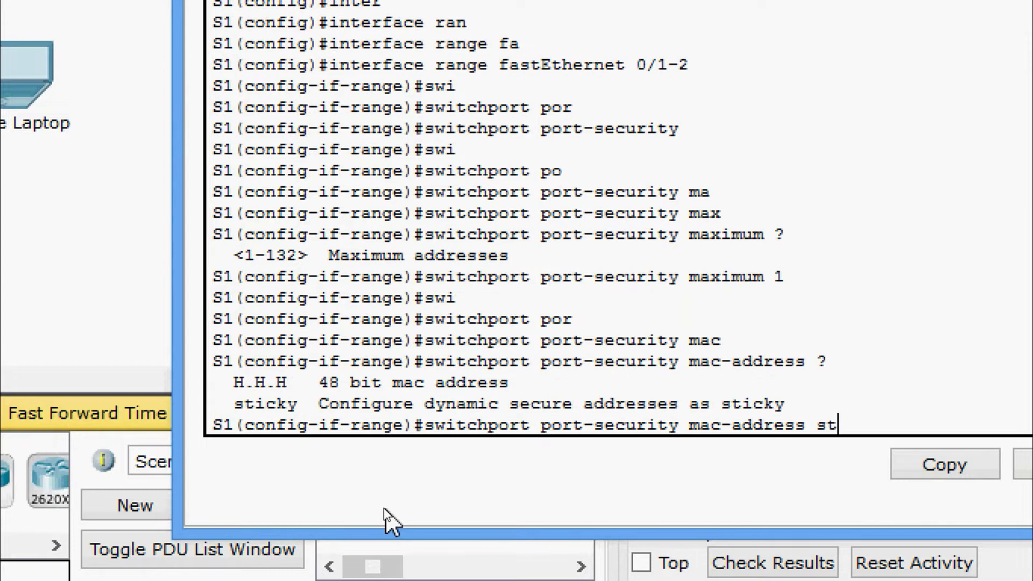
pyautogui.press('Tab')
pyautogui.press('Return')
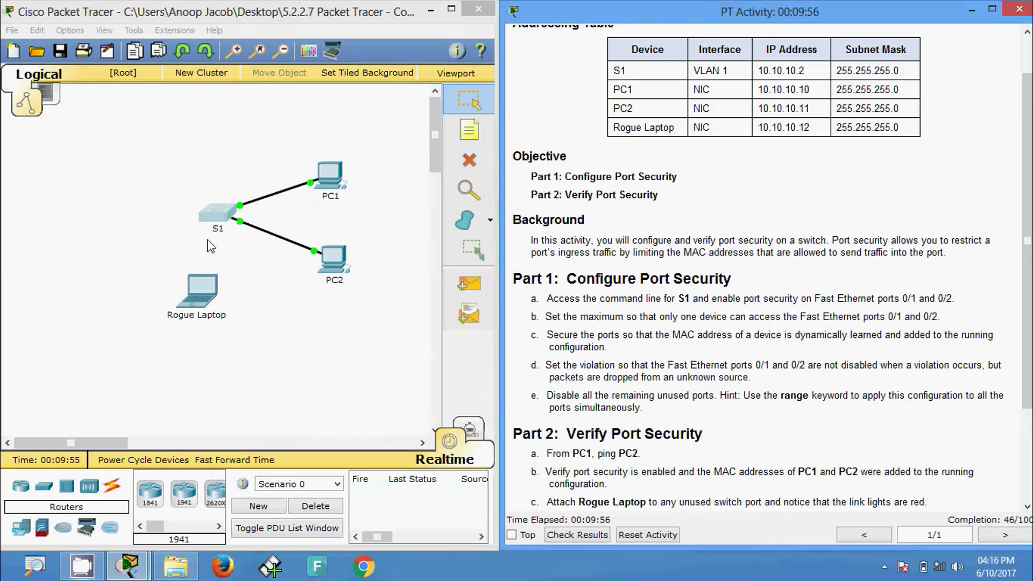
# Step: Enter switchport port-security violation restrict for S1's Fa0/1-2 range
pyautogui.click(407, 496)
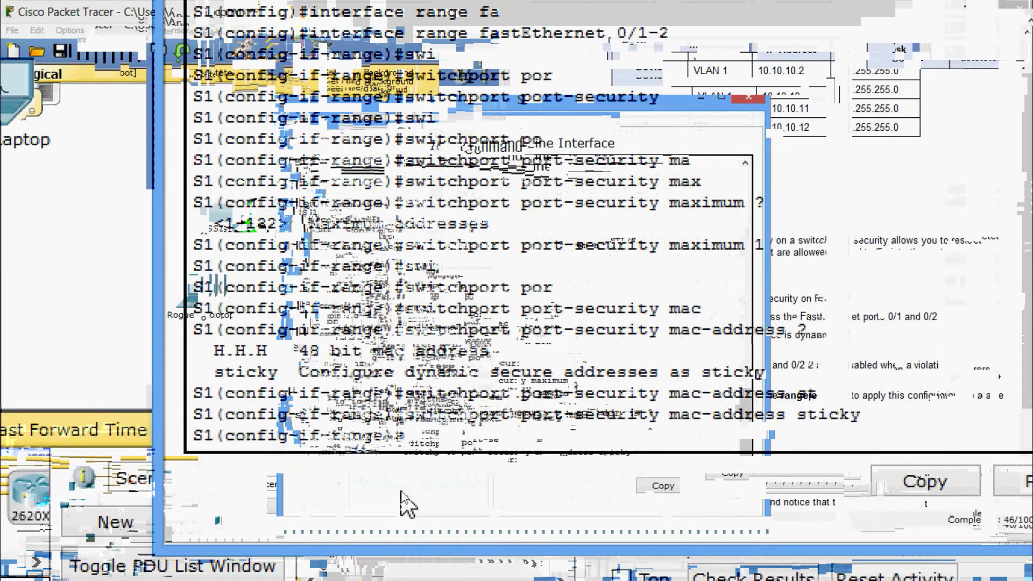
pyautogui.press('Return')
pyautogui.press('Return')
pyautogui.write('swi')
pyautogui.press('Tab')
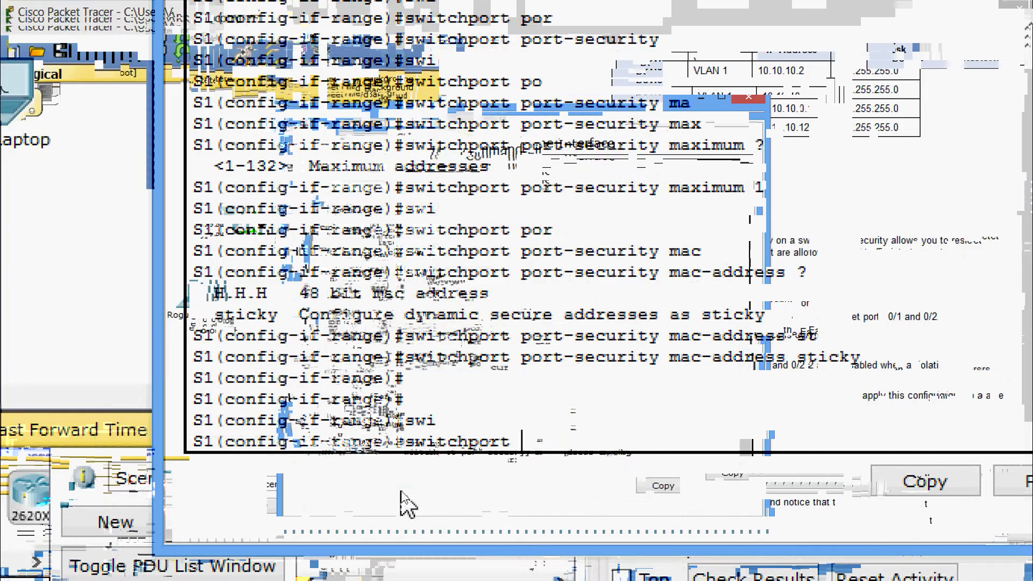
pyautogui.write('po')
pyautogui.press('Tab')
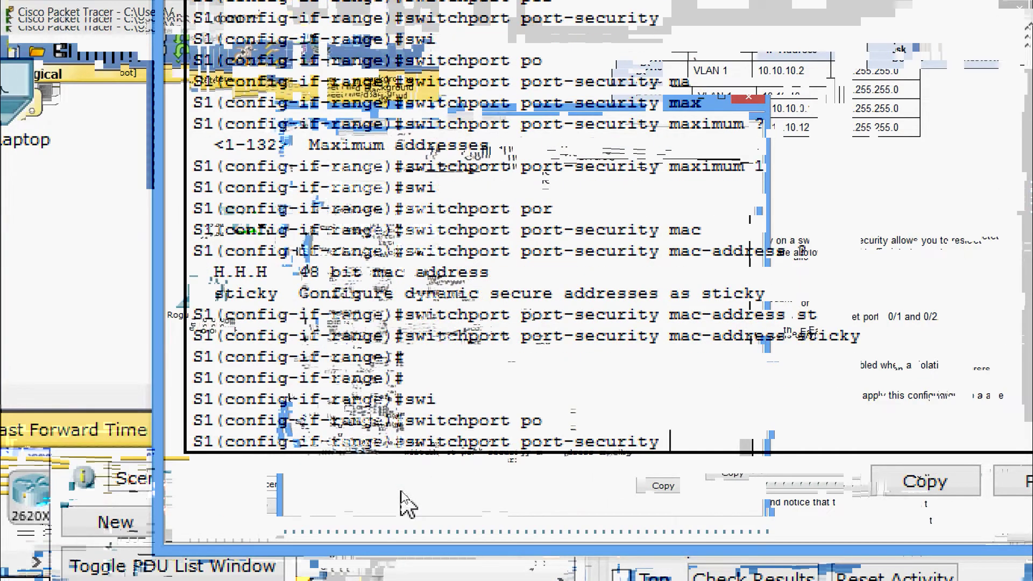
pyautogui.write('vi')
pyautogui.press('Tab')
pyautogui.write('?')
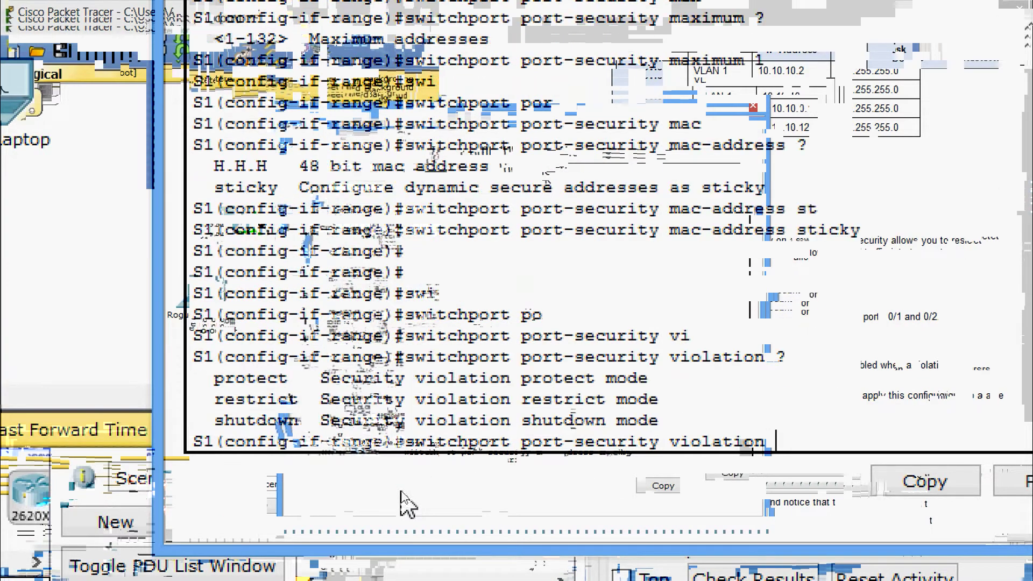
pyautogui.write('res')
pyautogui.press('Tab')
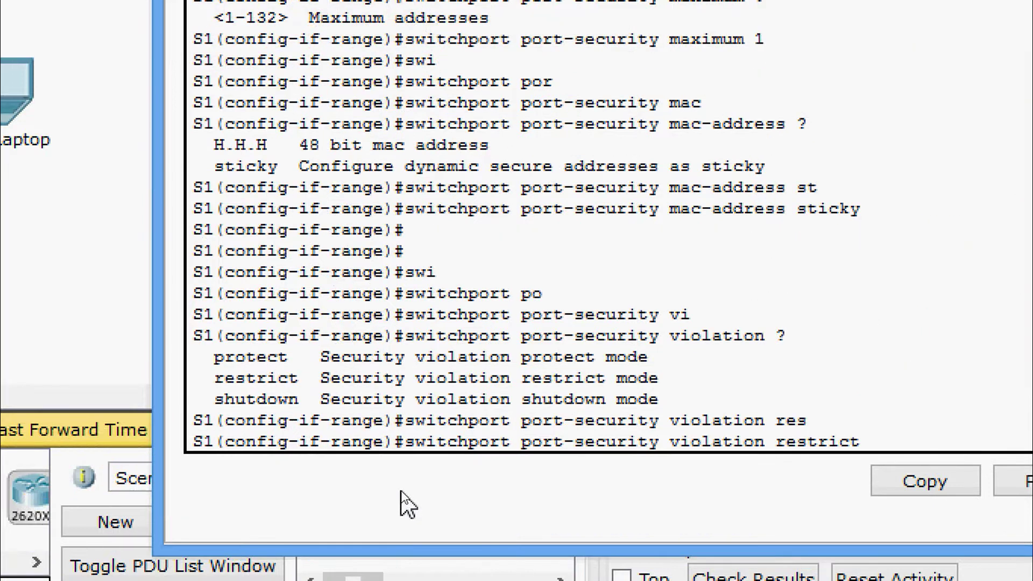
pyautogui.press('Return')
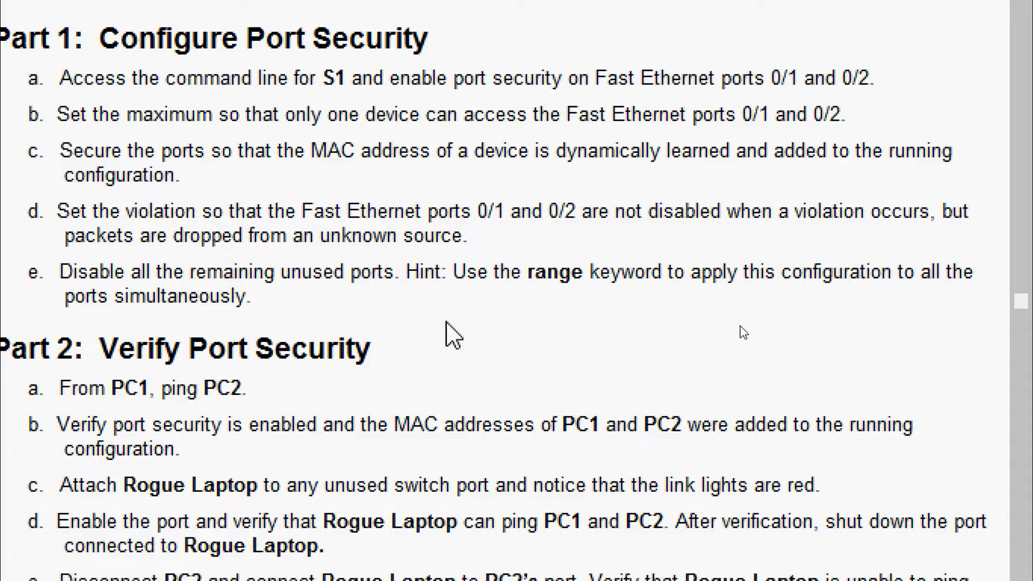
# Step: Exit interface mode and try the mistyped range fa0/3-254, gi1/1-2
pyautogui.click(215, 229)
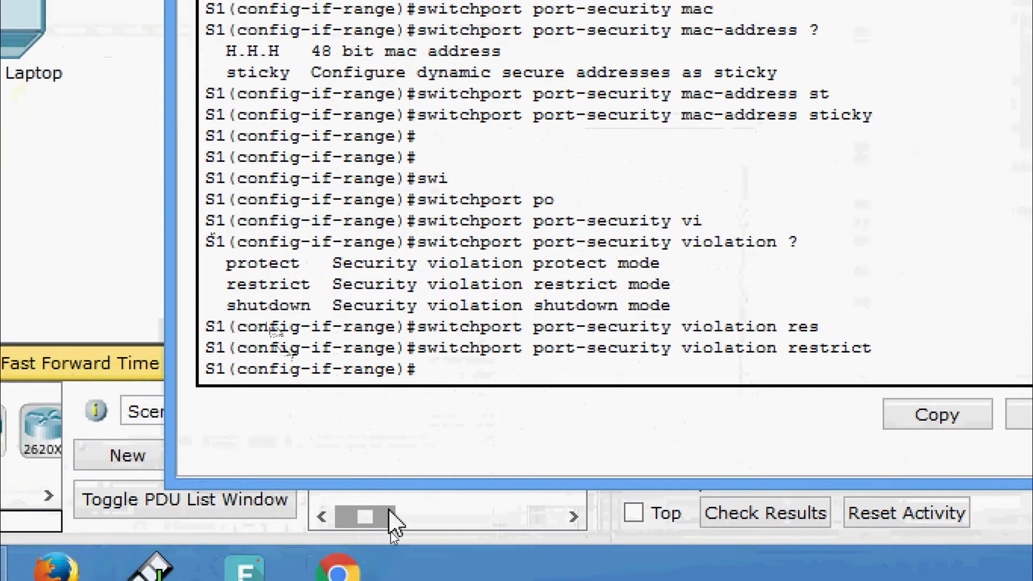
pyautogui.write('exit')
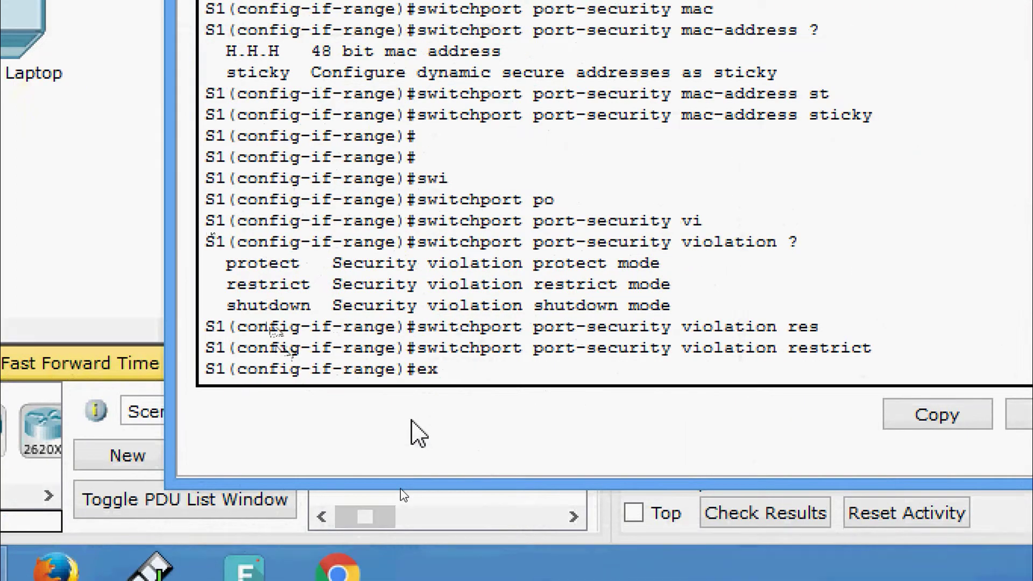
pyautogui.press('Return')
pyautogui.write('inter')
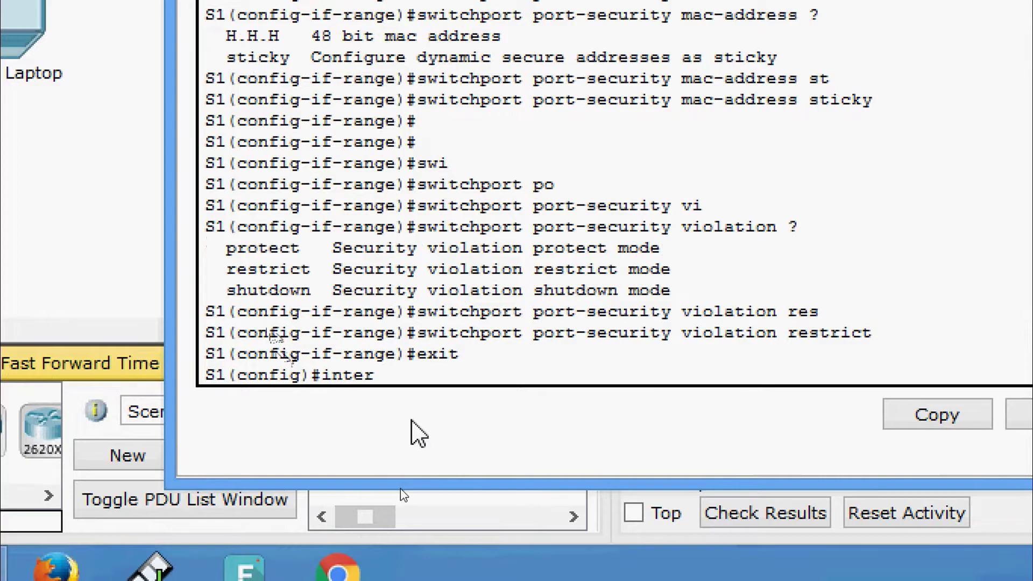
pyautogui.press('Tab')
pyautogui.write('r')
pyautogui.press('Tab')
pyautogui.write('fa')
pyautogui.press('Tab')
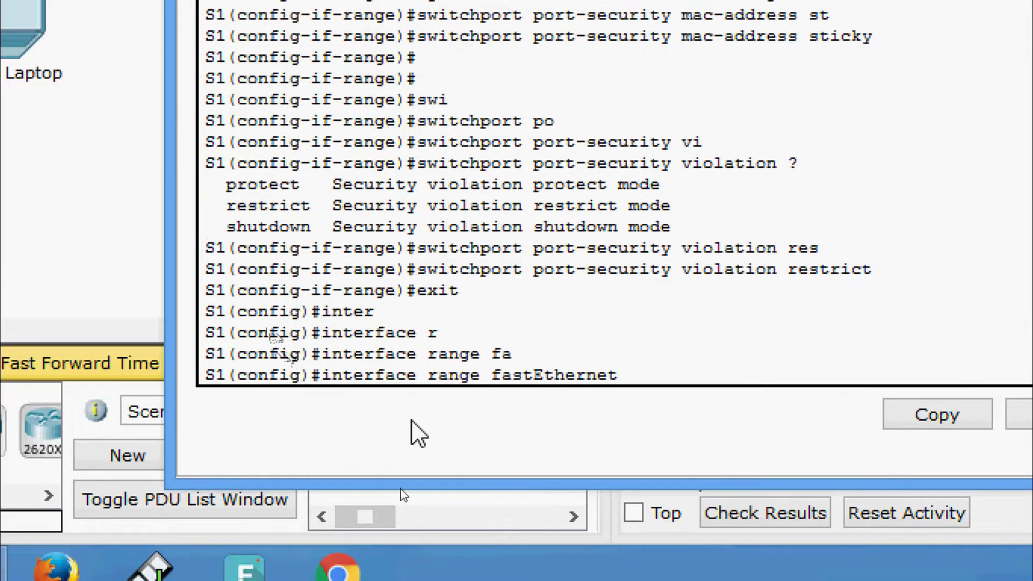
pyautogui.write('0/3-')
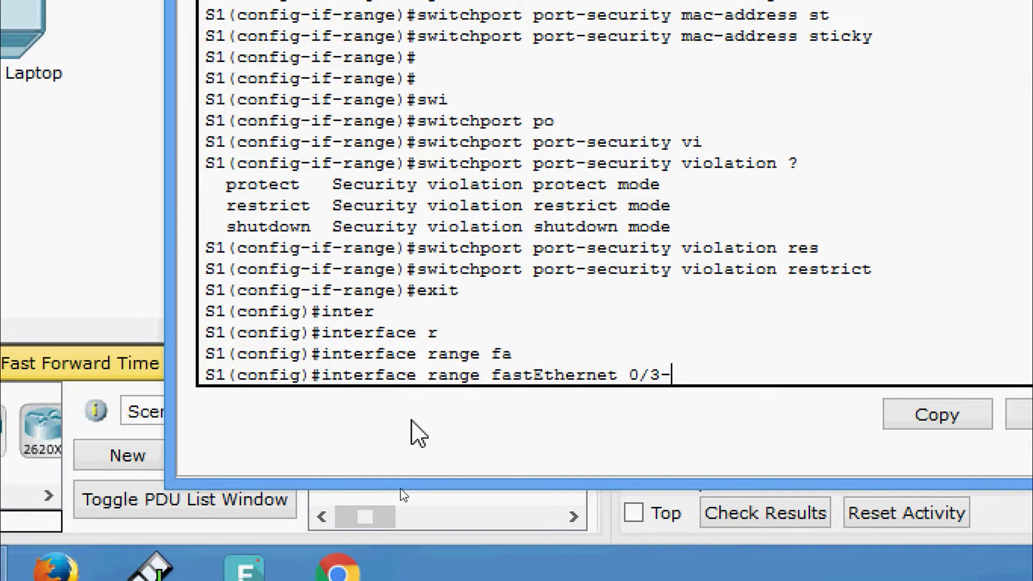
pyautogui.write('25')
pyautogui.write('4')
pyautogui.write(', gi')
pyautogui.press('Tab')
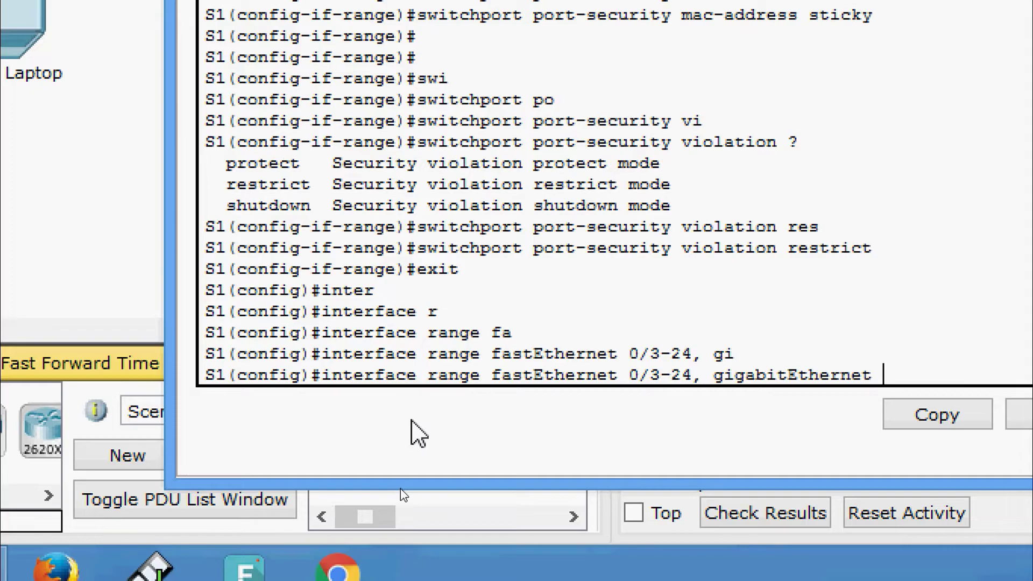
pyautogui.write('1/1-2')
pyautogui.press('Return')
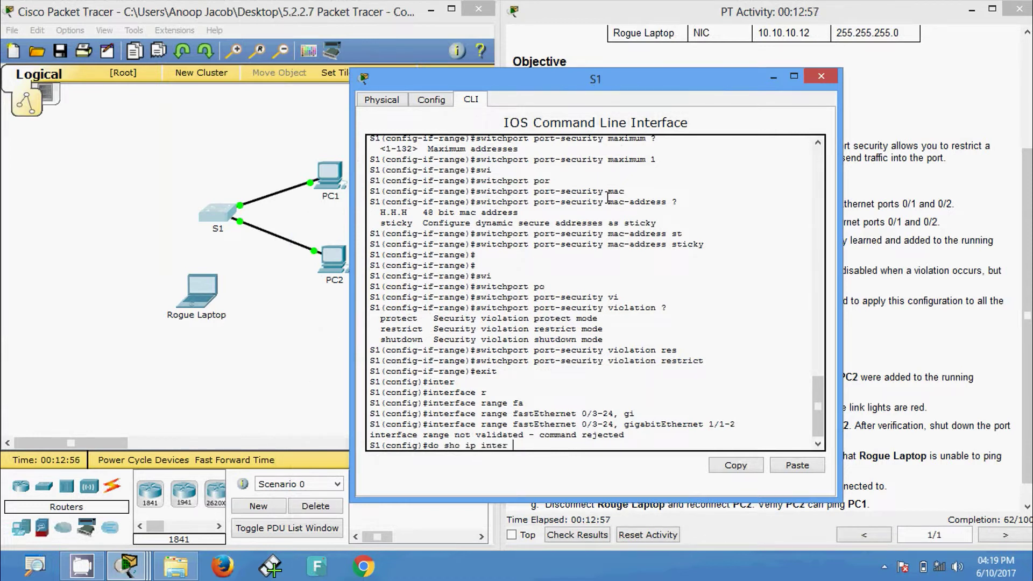
# Step: List S1's brief interface status to check the port names
pyautogui.write('b')
pyautogui.press('Return')
pyautogui.press('space')
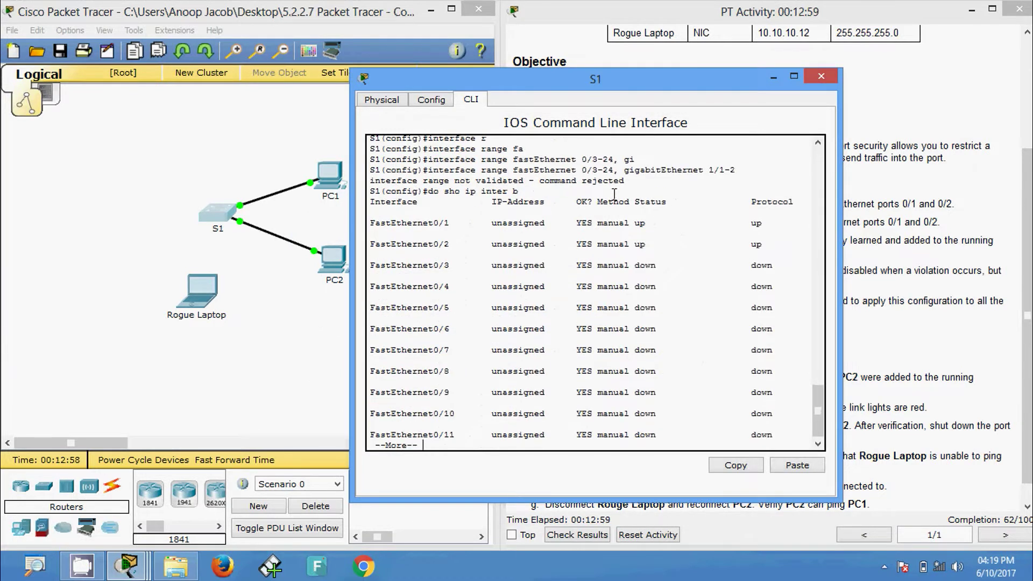
pyautogui.press('Return')
pyautogui.press('Return')
pyautogui.press('Return')
pyautogui.press('Return')
pyautogui.press('Return')
pyautogui.press('Return')
pyautogui.press('Return')
pyautogui.press('Return')
pyautogui.press('Return')
pyautogui.press('Return')
pyautogui.press('Return')
pyautogui.press('Return')
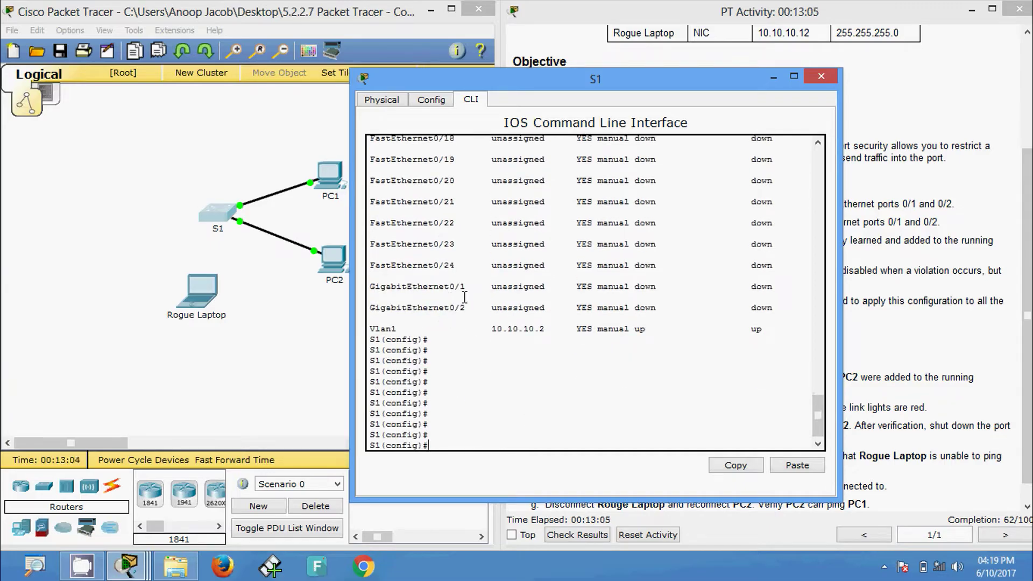
# Step: Select interface range fa0/3-24, gi0/1-2 and shut those ports down
pyautogui.write('inter')
pyautogui.press('Tab')
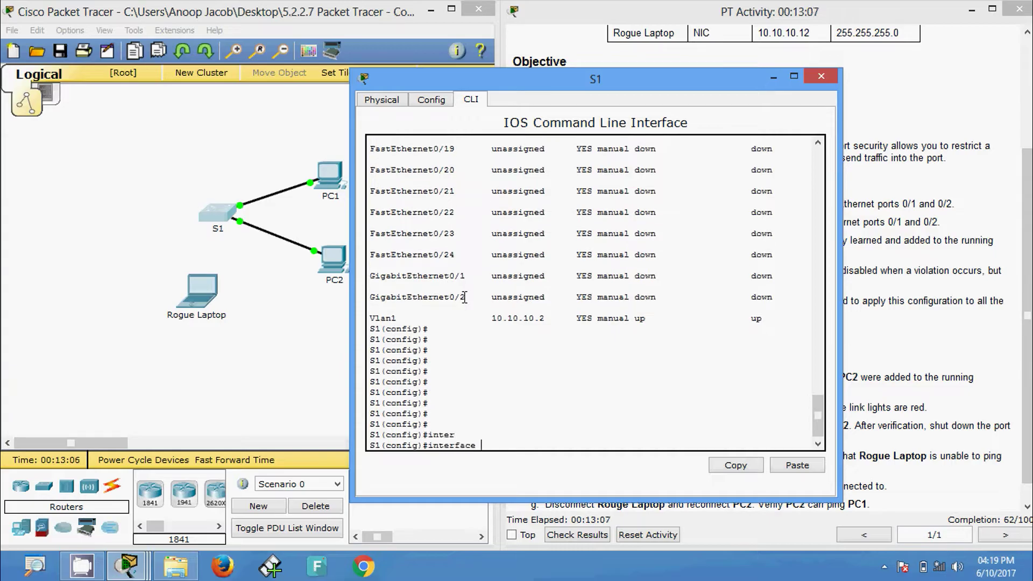
pyautogui.write('ra')
pyautogui.press('Tab')
pyautogui.write('f')
pyautogui.press('Tab')
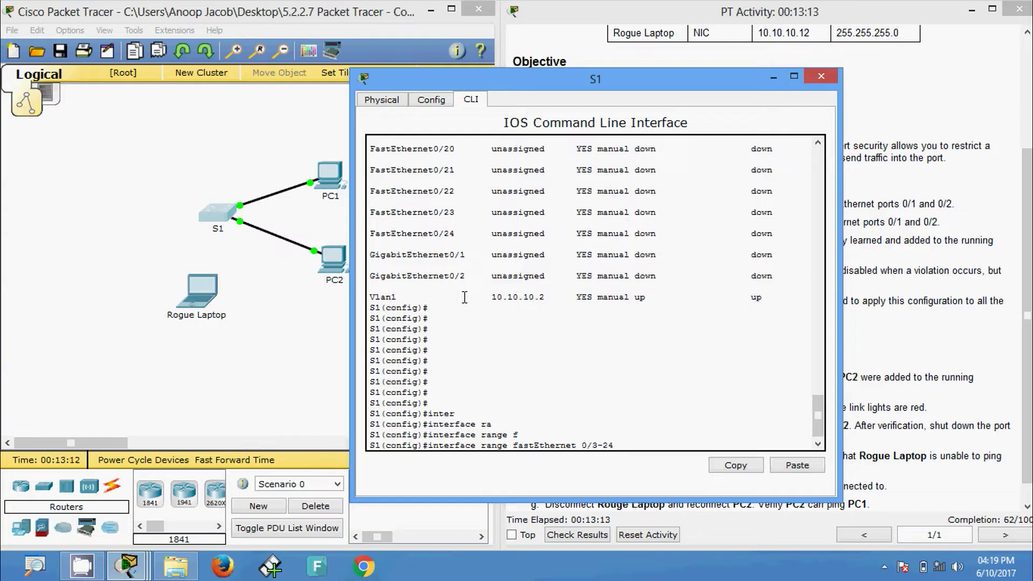
pyautogui.write('0/3-24, g')
pyautogui.press('Tab')
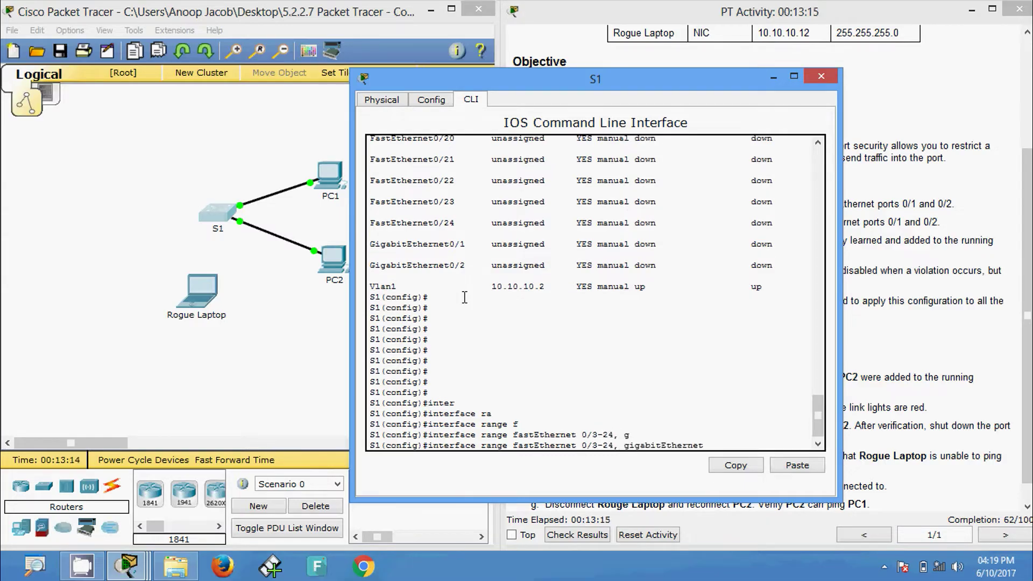
pyautogui.write('0/1-2')
pyautogui.press('Return')
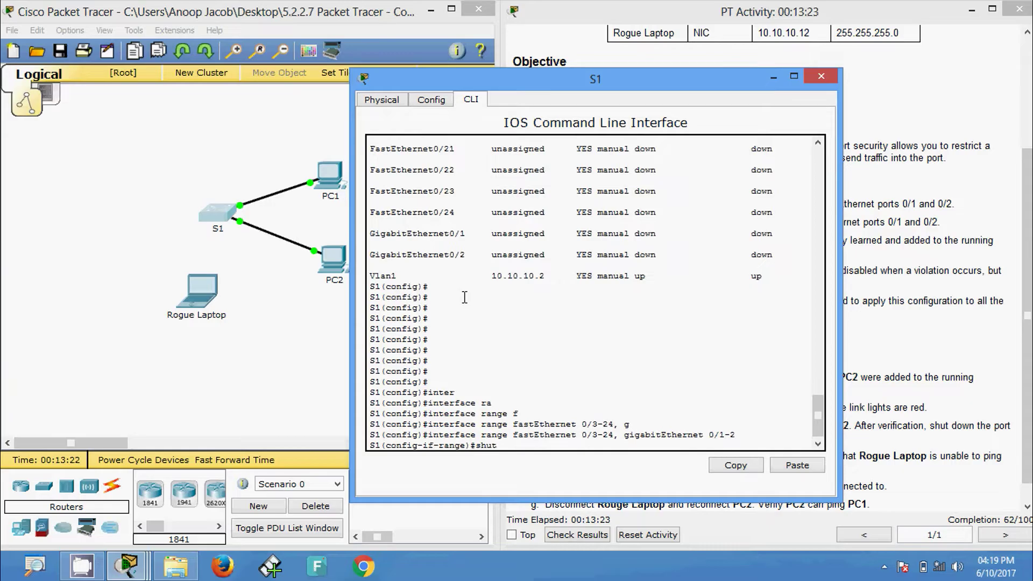
pyautogui.write('shut')
pyautogui.press('Return')
pyautogui.press('Return')
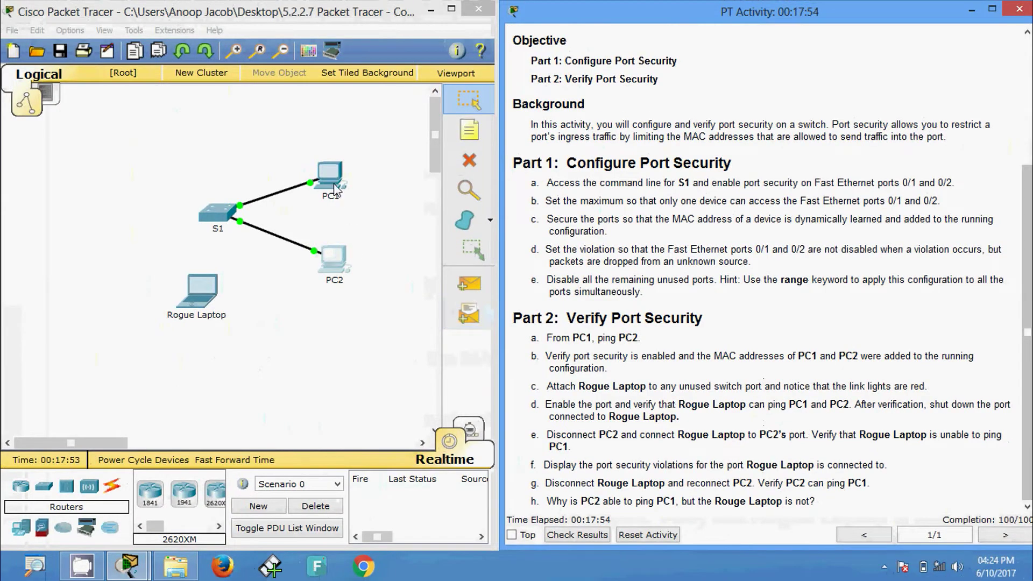
# Step: Copy PC2's IP address 10.10.10.11 from its IP Configuration
pyautogui.click(330, 178)
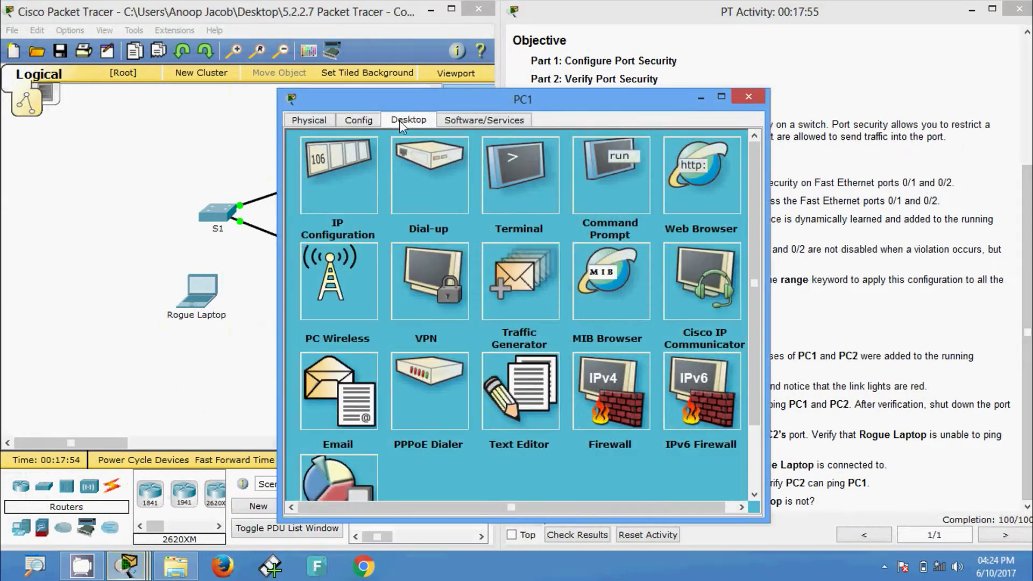
pyautogui.moveTo(402, 98); pyautogui.dragTo(627, 80)
pyautogui.click(336, 260)
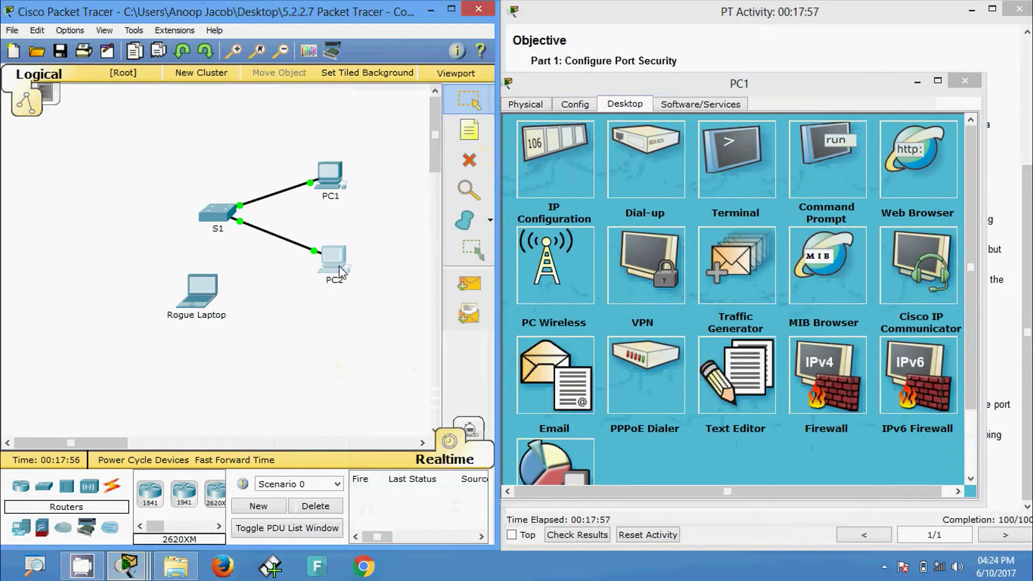
pyautogui.click(362, 201)
pyautogui.moveTo(500, 209); pyautogui.dragTo(403, 209)
pyautogui.hotkey('ctrl', 'c')
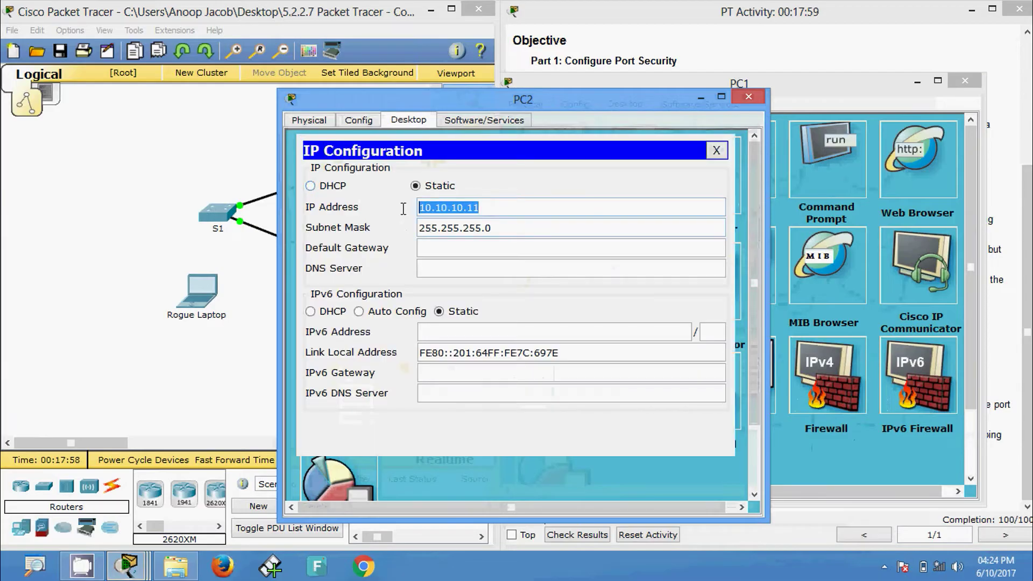
pyautogui.click(748, 96)
# Step: Ping 10.10.10.11 from PC1's Command Prompt
pyautogui.click(835, 177)
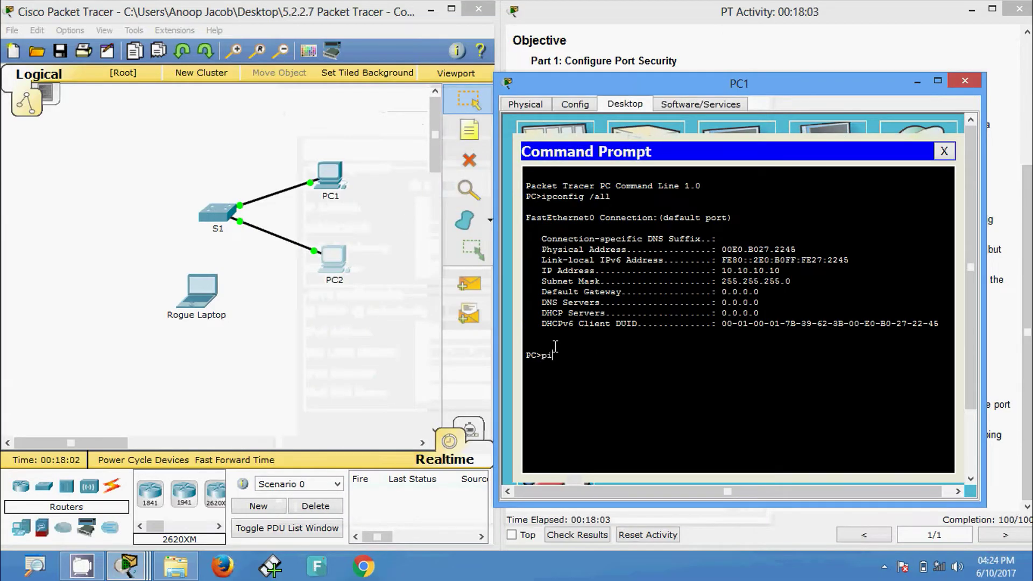
pyautogui.rightClick(573, 355)
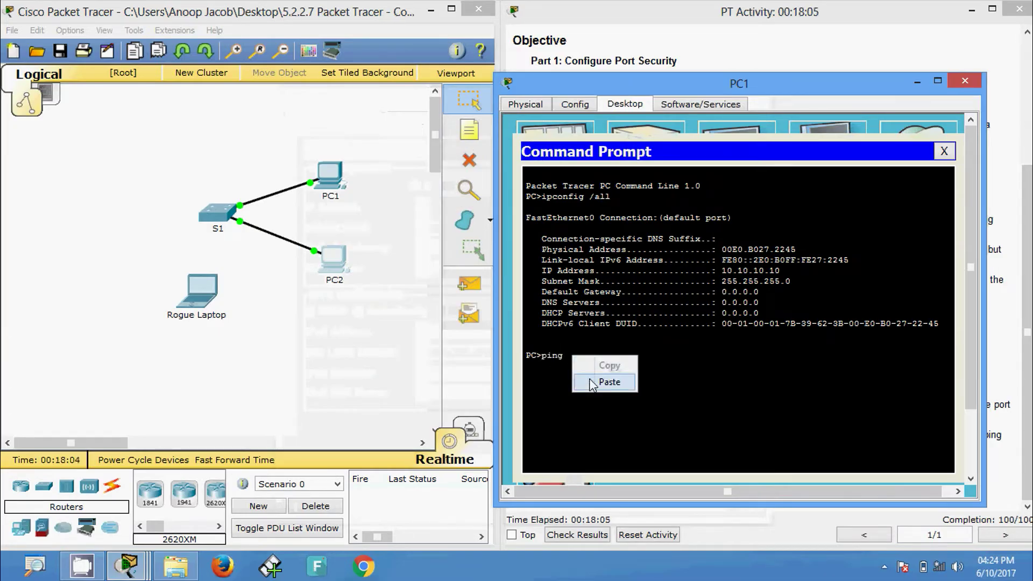
pyautogui.click(592, 380)
pyautogui.press('Return')
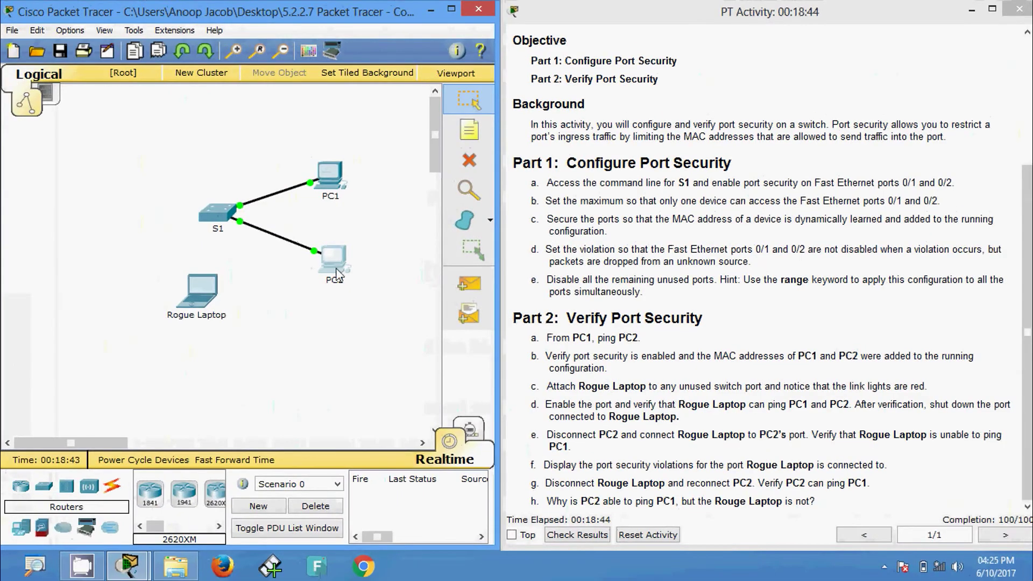
# Step: Run show running-config in S1's CLI
pyautogui.click(222, 227)
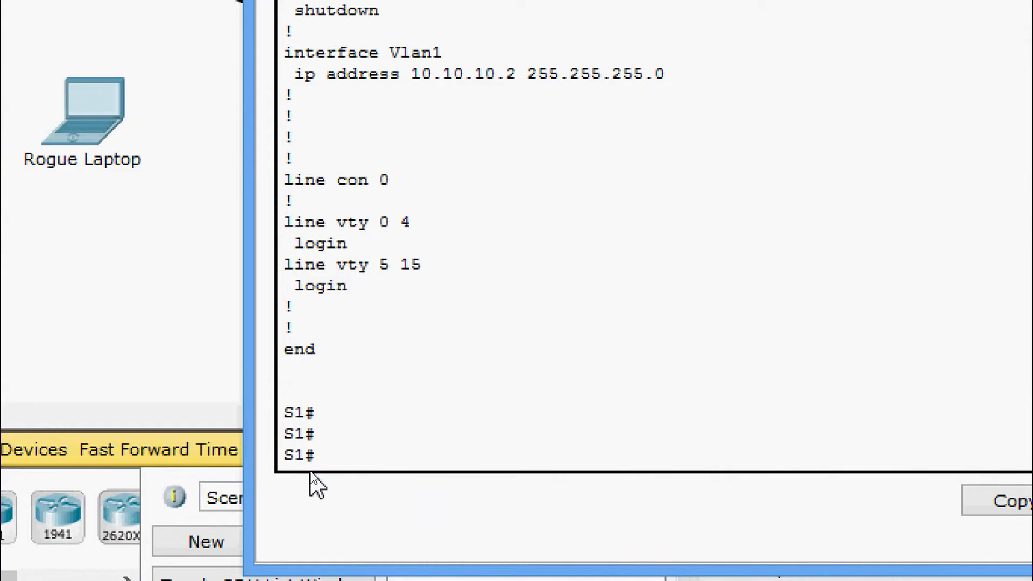
pyautogui.write('sh')
pyautogui.press('Tab')
pyautogui.write('ru')
pyautogui.press('Tab')
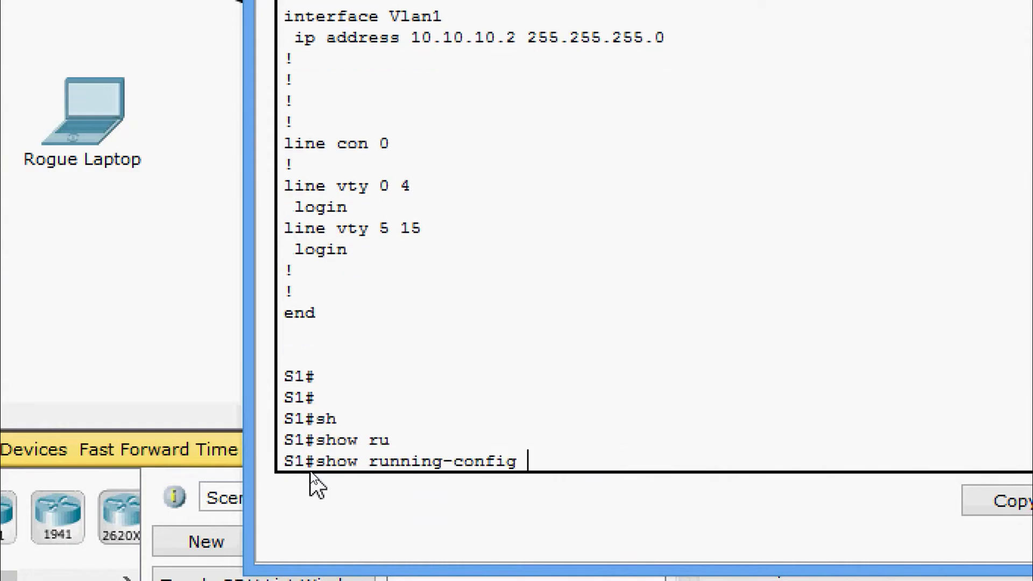
pyautogui.press('Return')
pyautogui.press('Return')
pyautogui.press('Return')
pyautogui.press('Return')
pyautogui.press('Return')
pyautogui.press('Return')
pyautogui.press('Return')
pyautogui.press('Return')
pyautogui.press('Return')
pyautogui.press('Return')
pyautogui.press('Return')
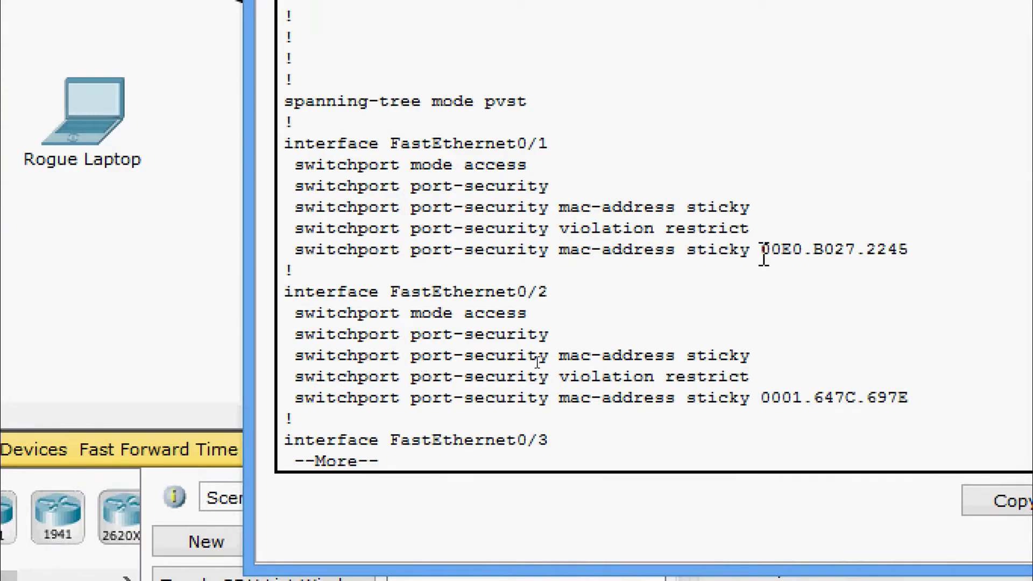
# Step: Highlight the sticky MAC addresses learned on Fa0/1 and Fa0/2
pyautogui.moveTo(755, 249); pyautogui.dragTo(911, 247)
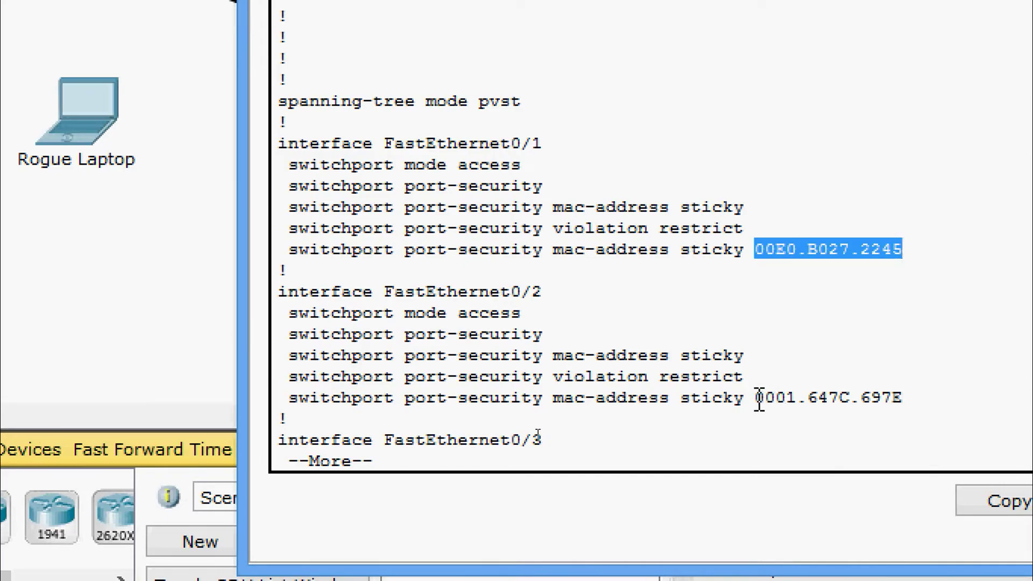
pyautogui.moveTo(755, 398); pyautogui.dragTo(919, 411)
pyautogui.click(904, 411)
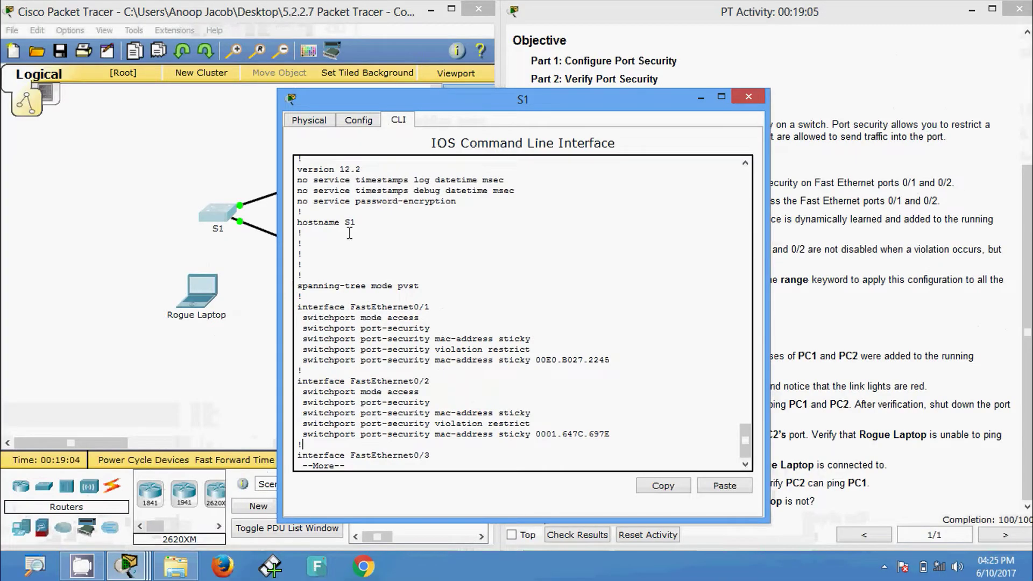
pyautogui.moveTo(391, 108); pyautogui.dragTo(538, 85)
pyautogui.click(345, 186)
# Step: Highlight MAC 00E0.B027.2245 in PC1's Command Prompt beside S1's config, then close PC1
pyautogui.click(345, 182)
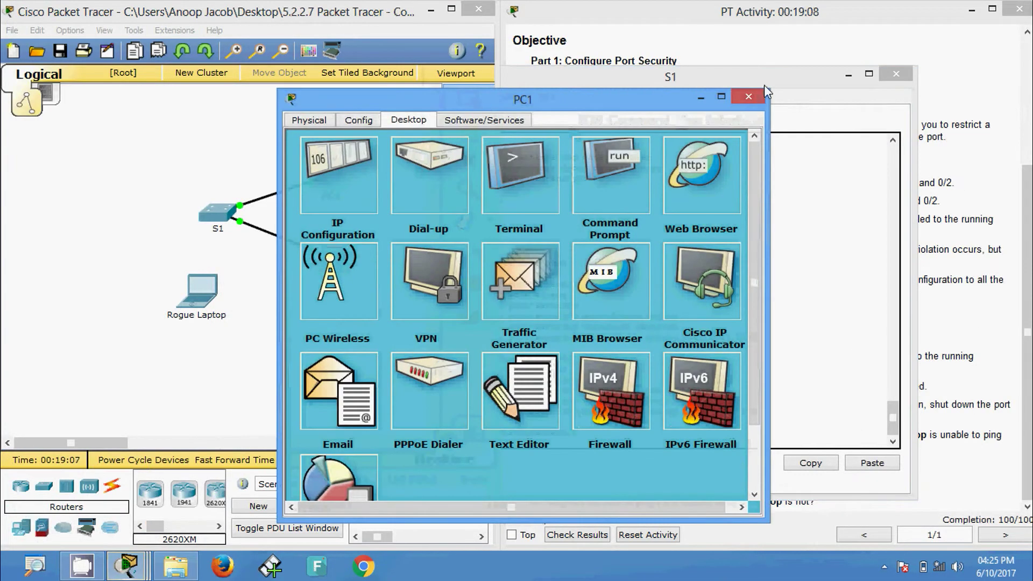
pyautogui.moveTo(764, 85); pyautogui.dragTo(825, 89)
pyautogui.moveTo(457, 99); pyautogui.dragTo(316, 79)
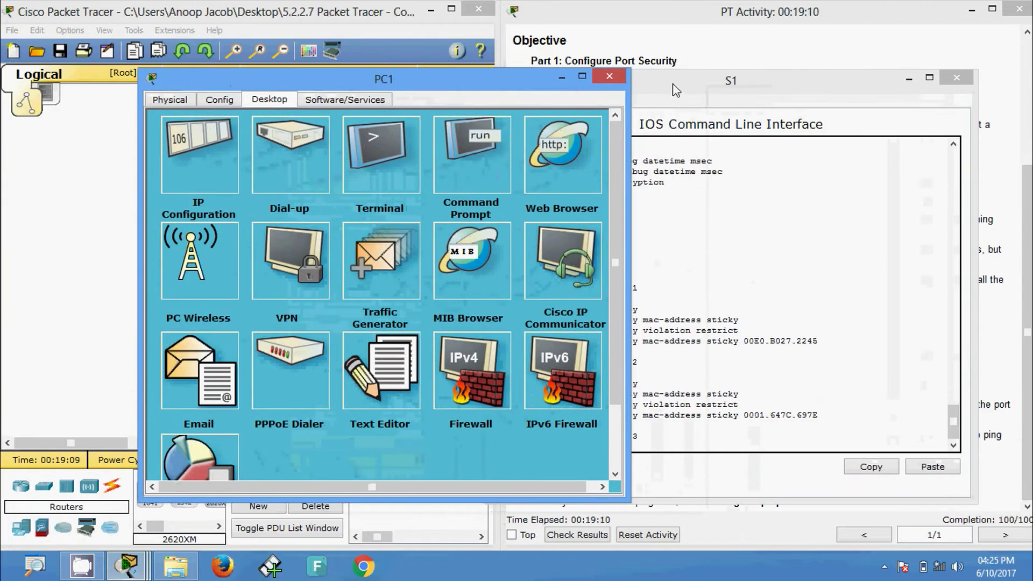
pyautogui.moveTo(674, 89); pyautogui.dragTo(699, 83)
pyautogui.click(440, 152)
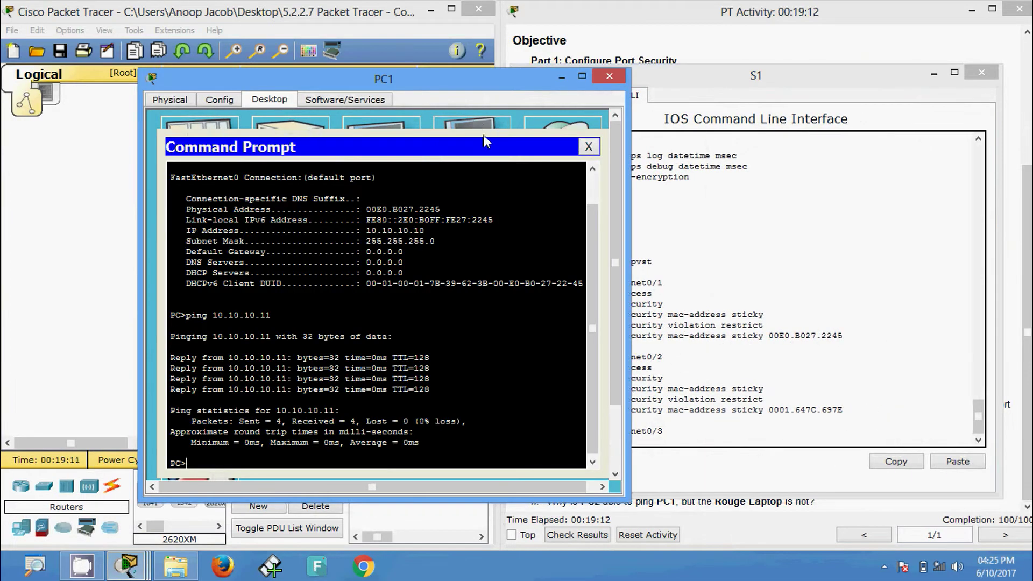
pyautogui.moveTo(495, 85); pyautogui.dragTo(441, 67)
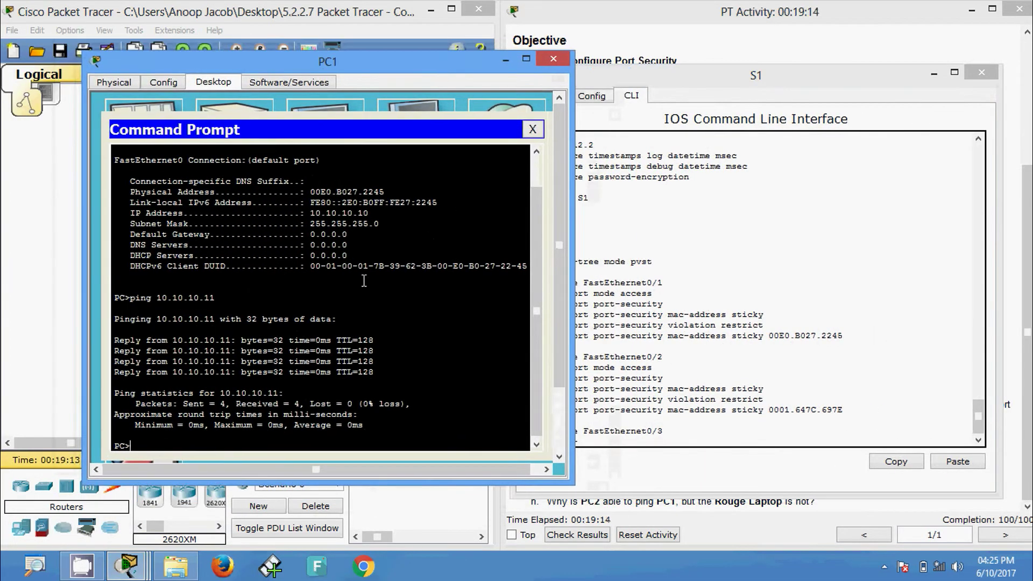
pyautogui.moveTo(310, 192); pyautogui.dragTo(385, 193)
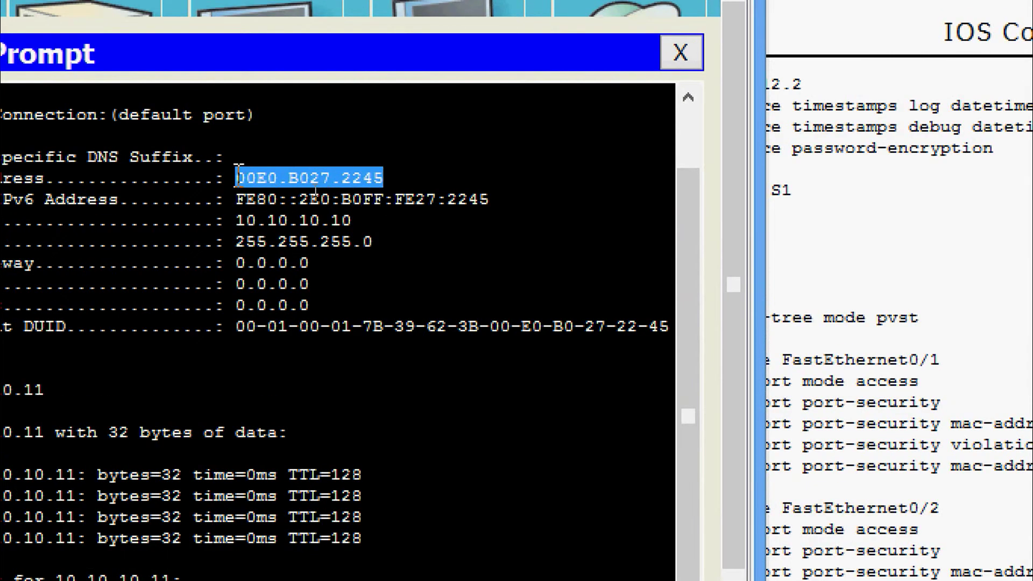
pyautogui.moveTo(237, 173); pyautogui.dragTo(386, 186)
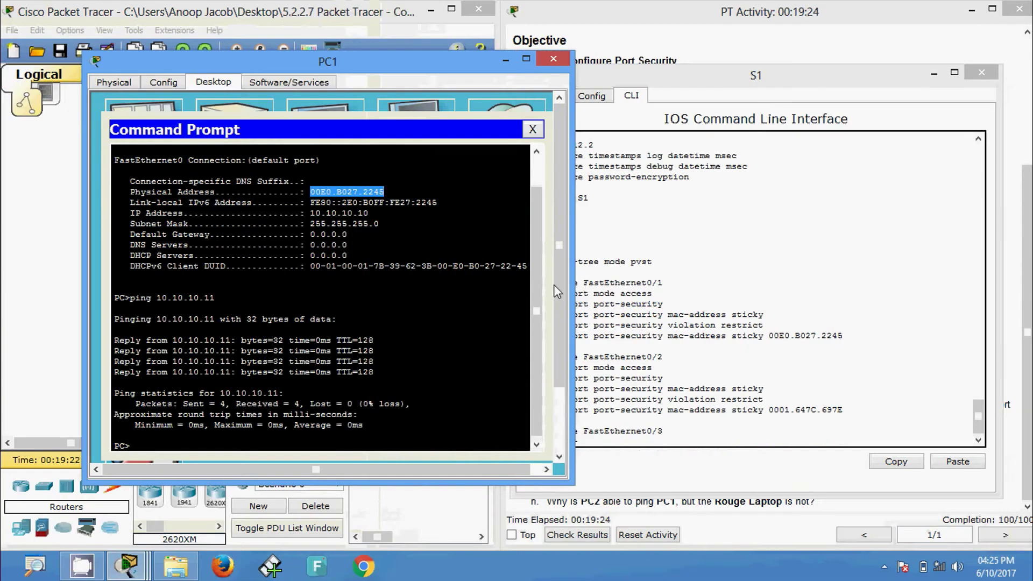
pyautogui.click(553, 59)
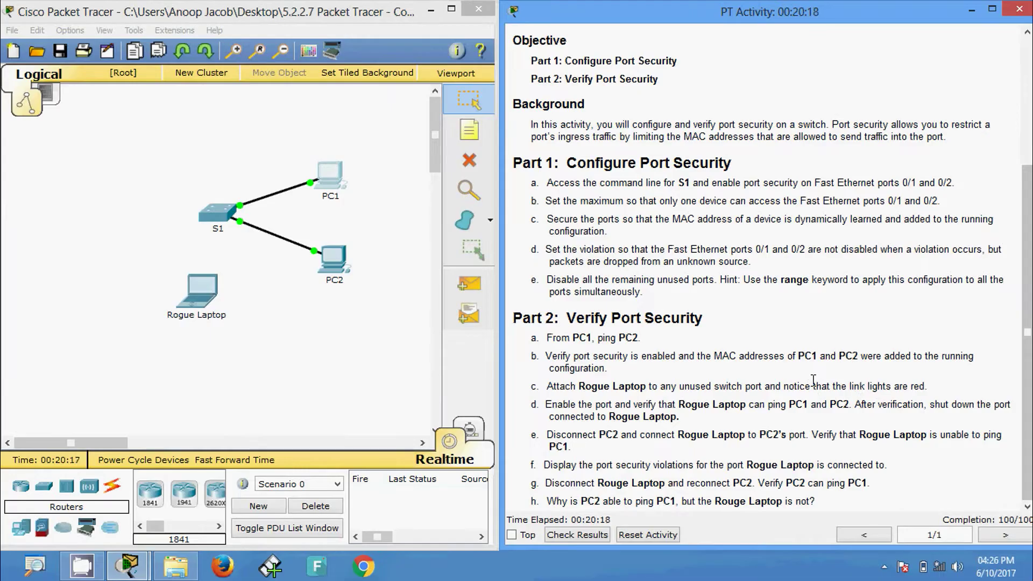
# Step: Connect the Rogue Laptop's FastEthernet0 to S1's FastEthernet0/3 with a copper straight-through cable
pyautogui.click(112, 487)
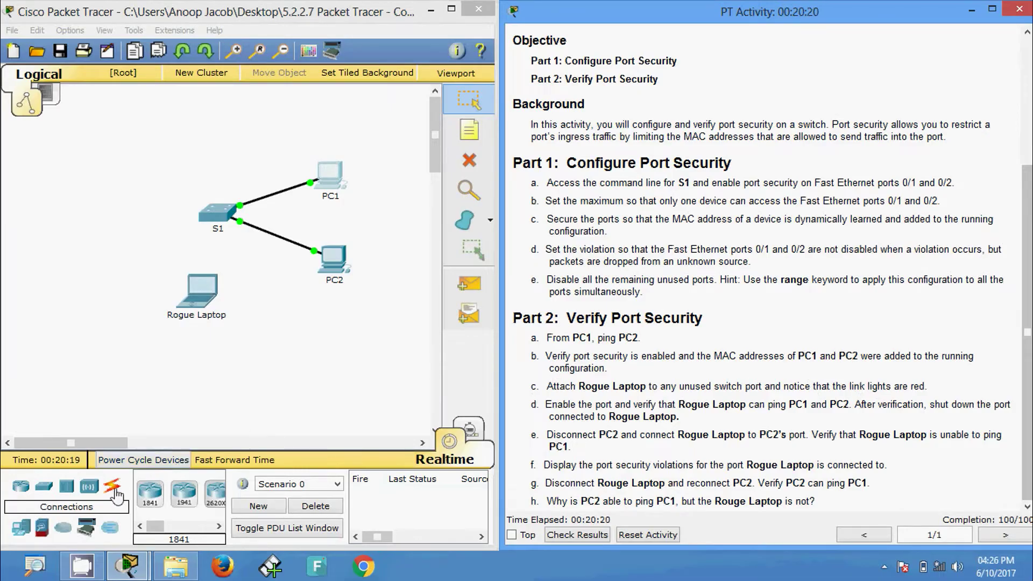
pyautogui.moveTo(154, 526); pyautogui.dragTo(165, 529)
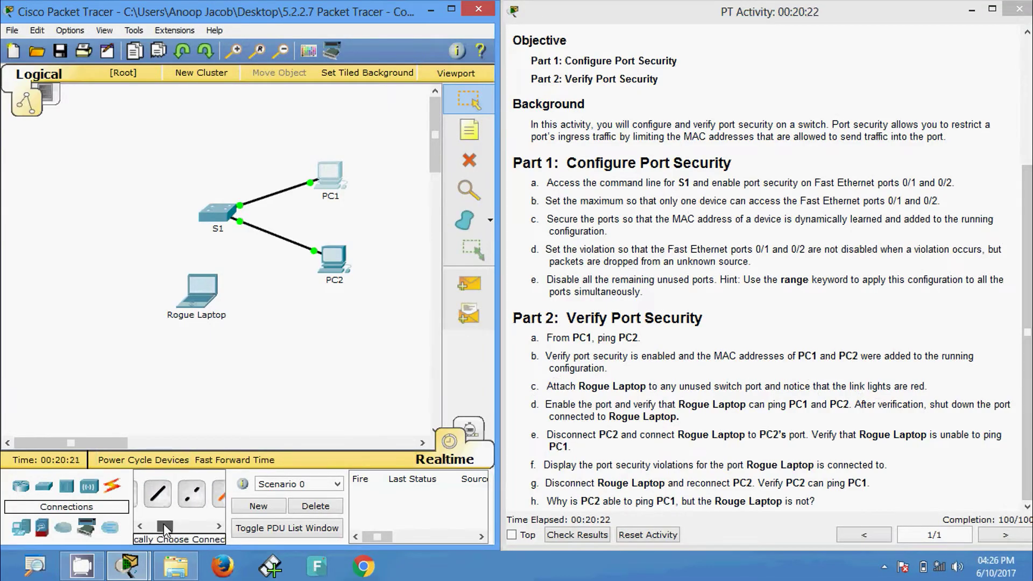
pyautogui.click(157, 493)
pyautogui.click(204, 299)
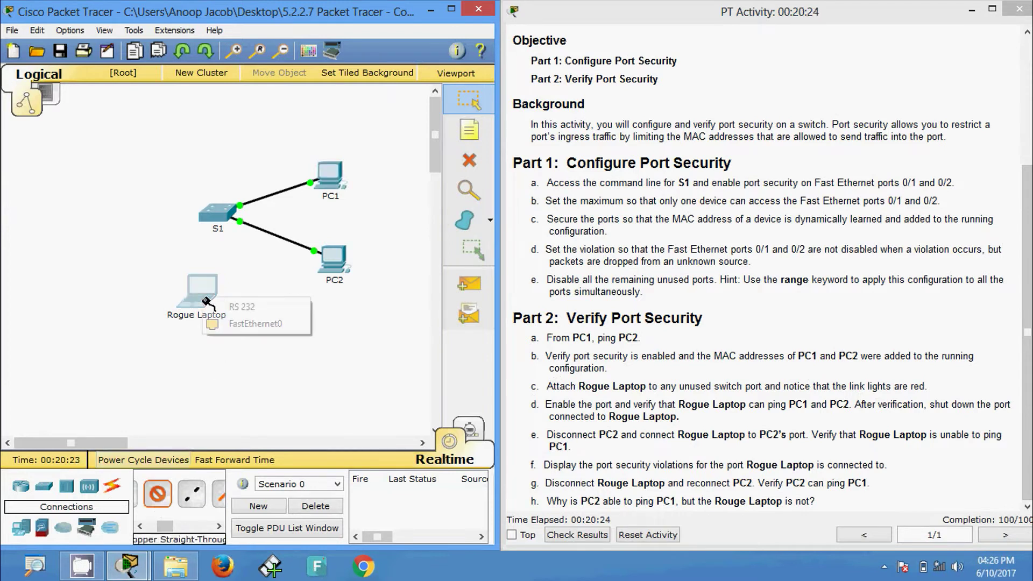
pyautogui.click(222, 324)
pyautogui.click(218, 215)
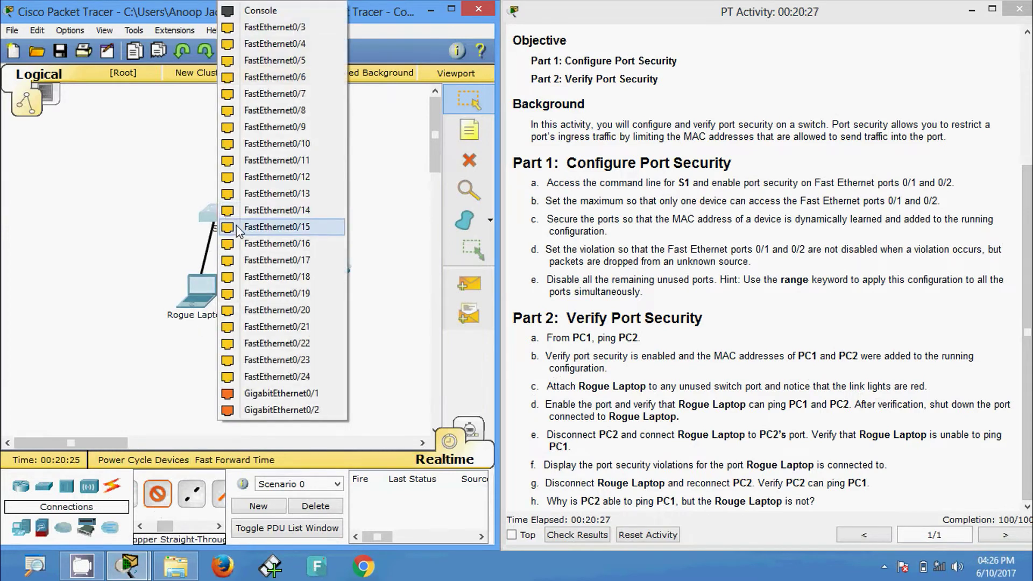
pyautogui.click(277, 29)
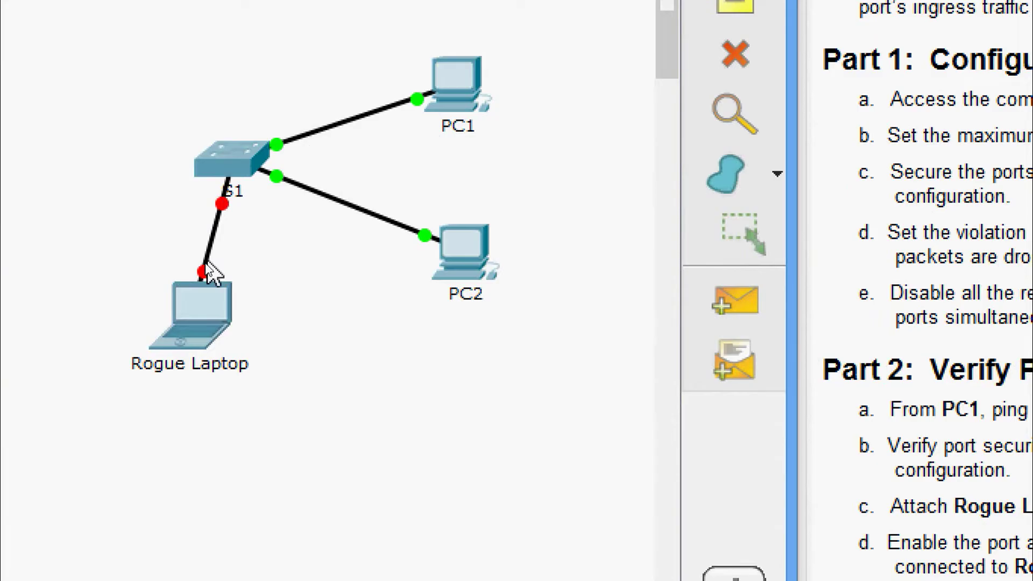
pyautogui.moveTo(212, 274)
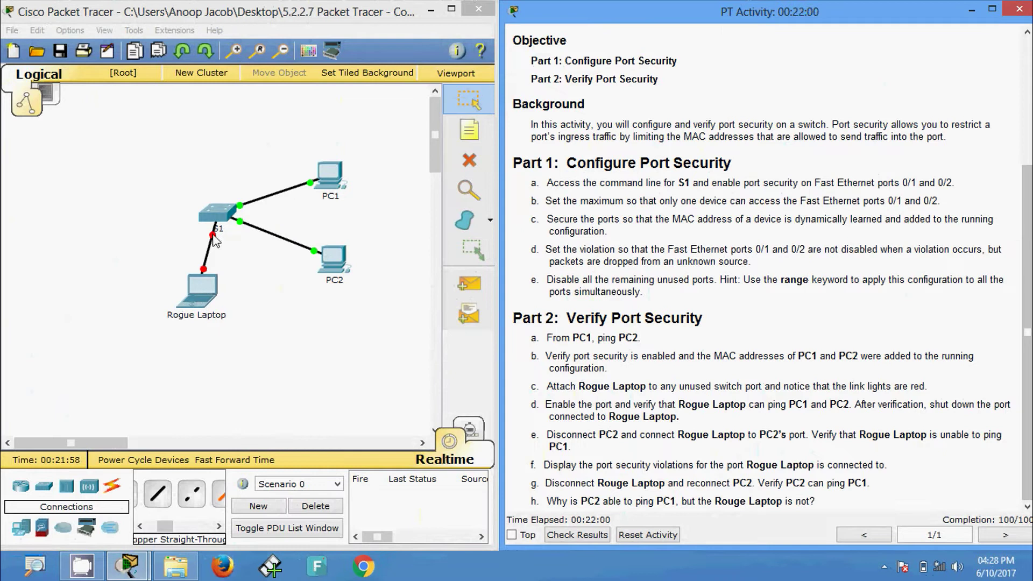
# Step: Bring up S1's FastEthernet0/3 with no shutdown from global configuration mode
pyautogui.click(219, 213)
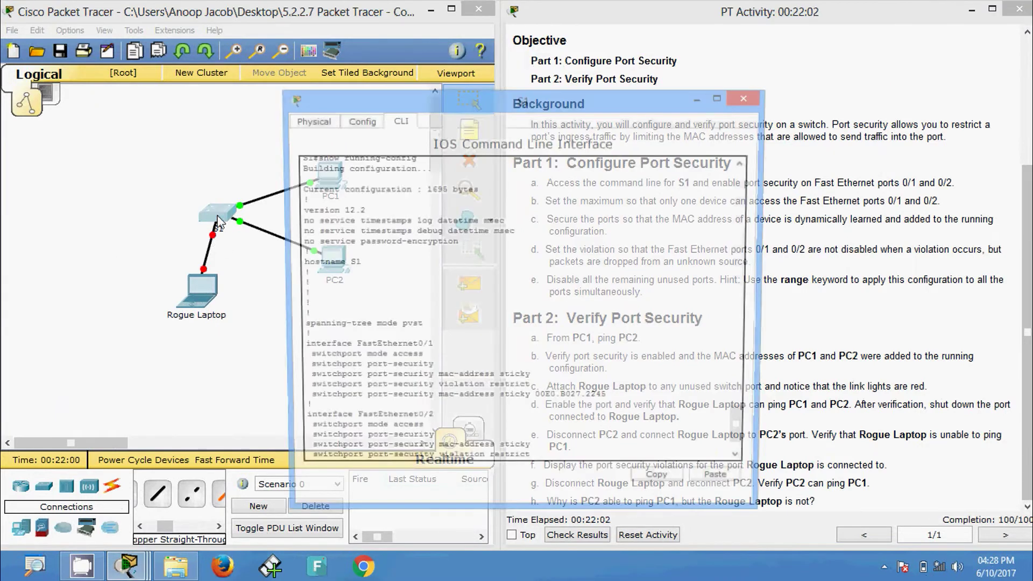
pyautogui.press('q')
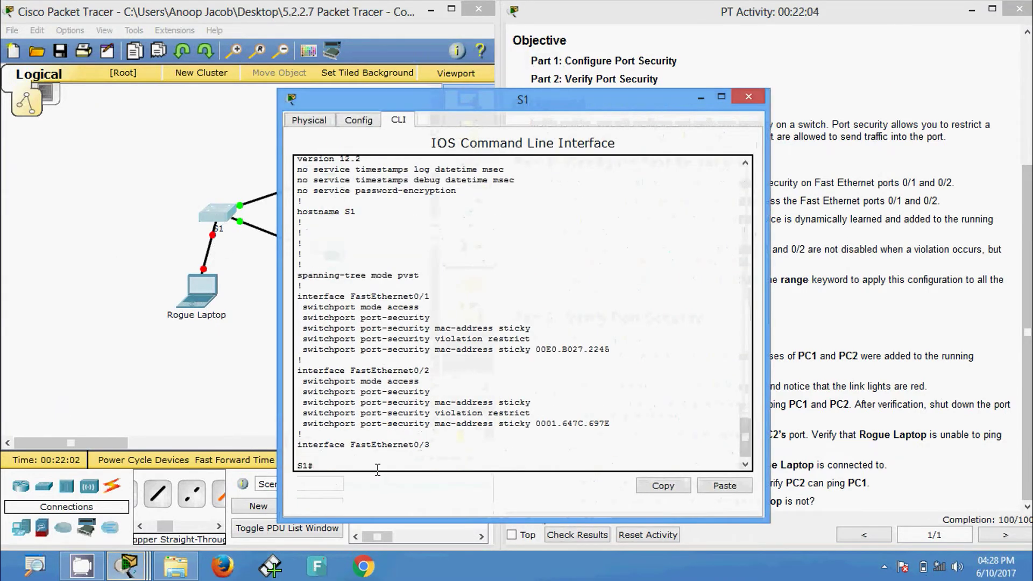
pyautogui.press('Return')
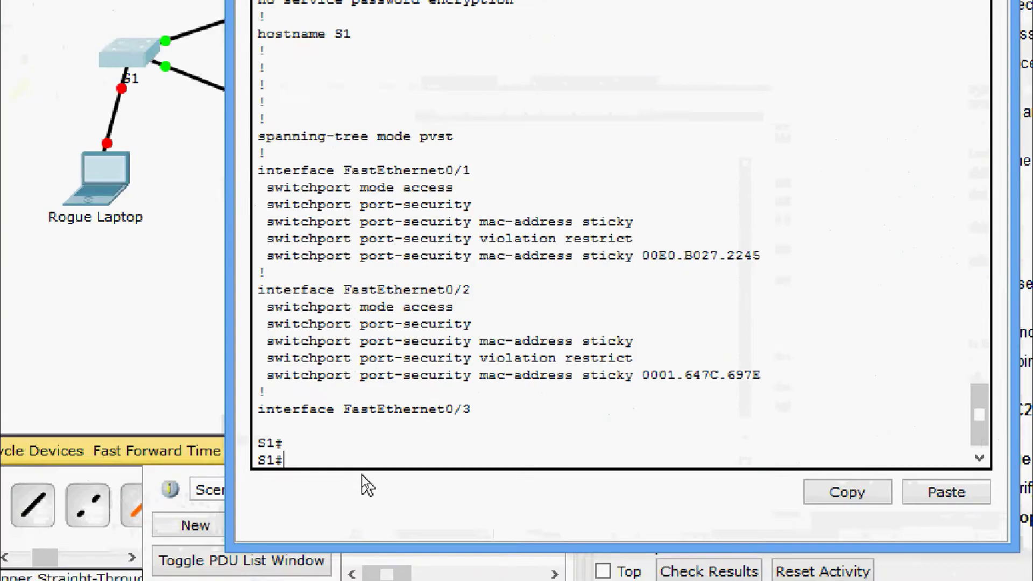
pyautogui.write('conf t')
pyautogui.press('Return')
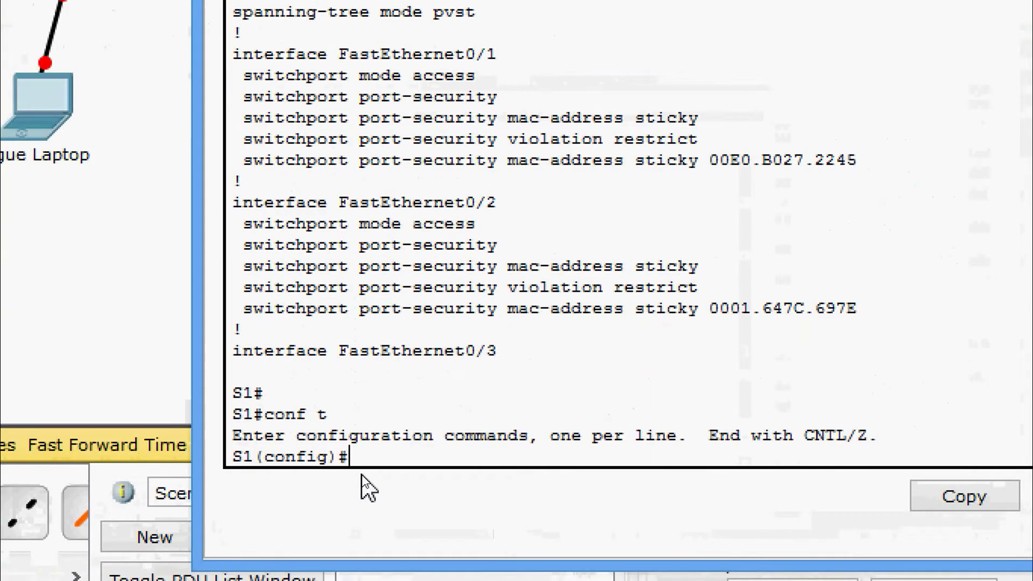
pyautogui.write('inter')
pyautogui.press('Tab')
pyautogui.write('fa')
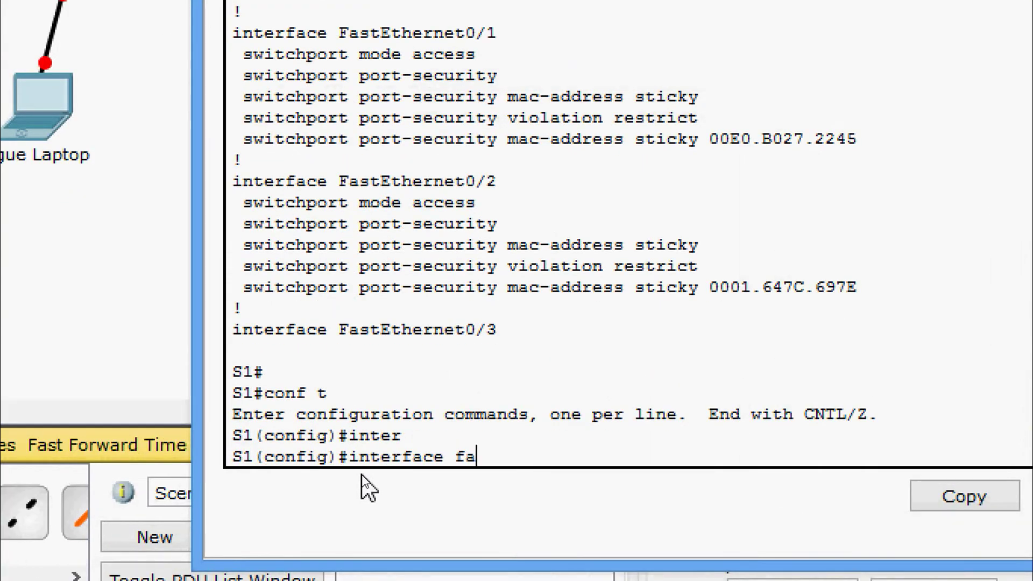
pyautogui.press('Tab')
pyautogui.write('0/3')
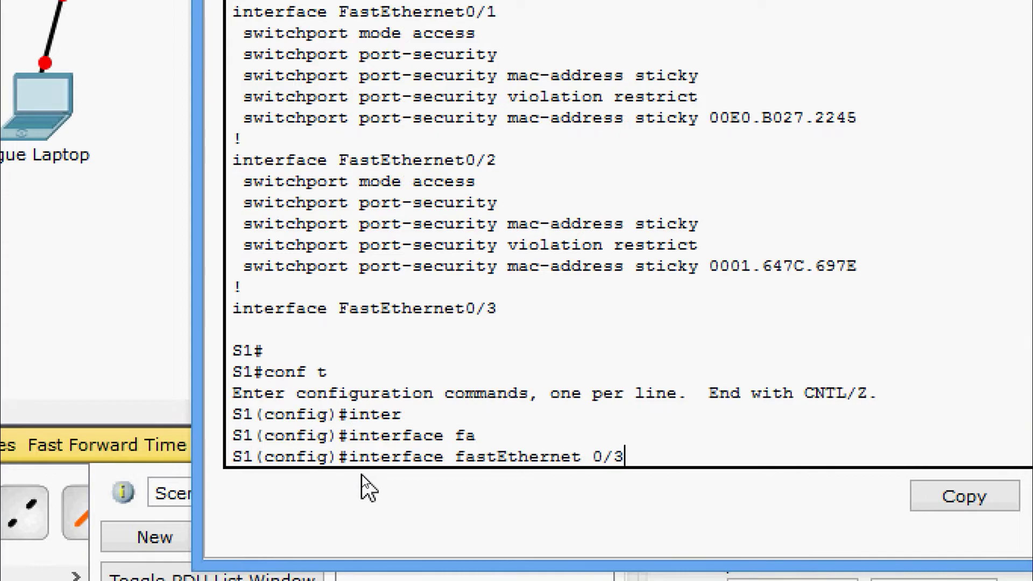
pyautogui.press('Return')
pyautogui.write('no sh')
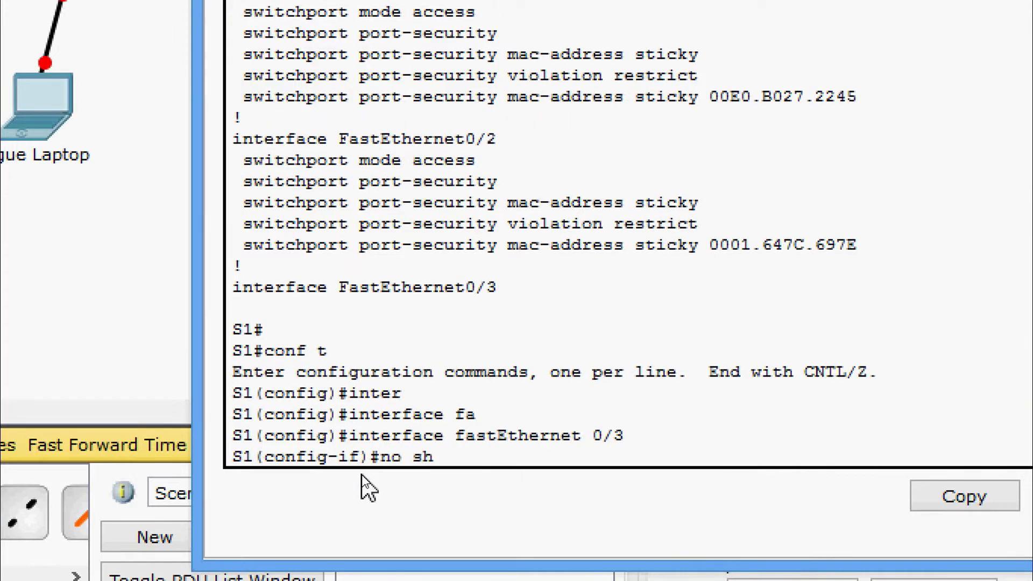
pyautogui.write('ut')
pyautogui.press('Return')
pyautogui.press('Return')
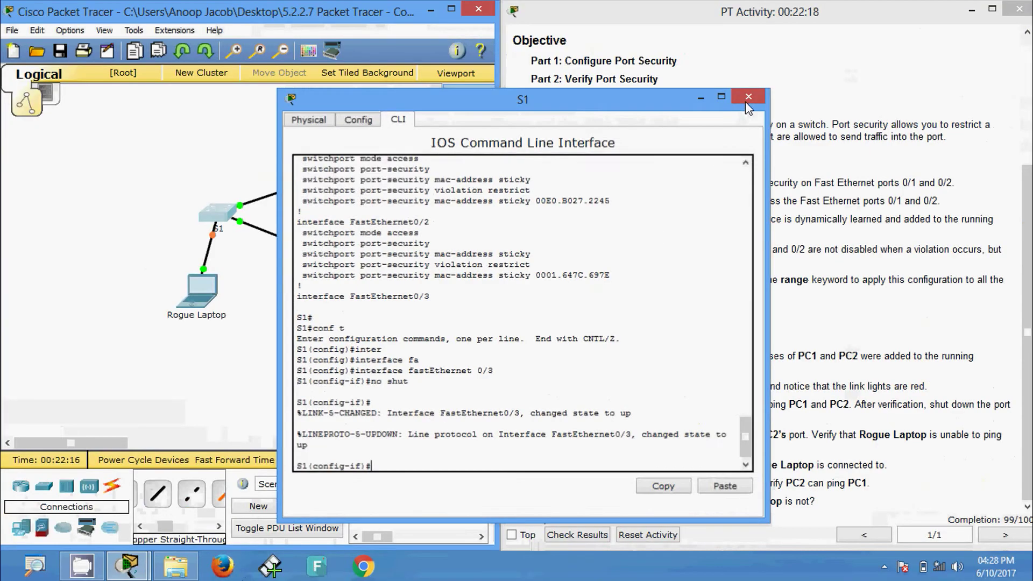
pyautogui.click(747, 96)
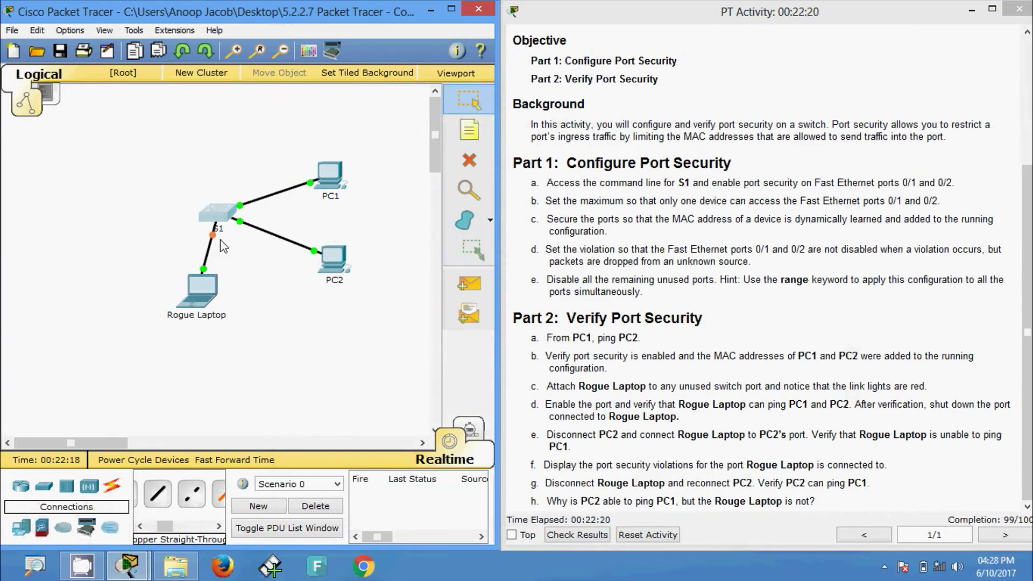
pyautogui.moveTo(224, 246)
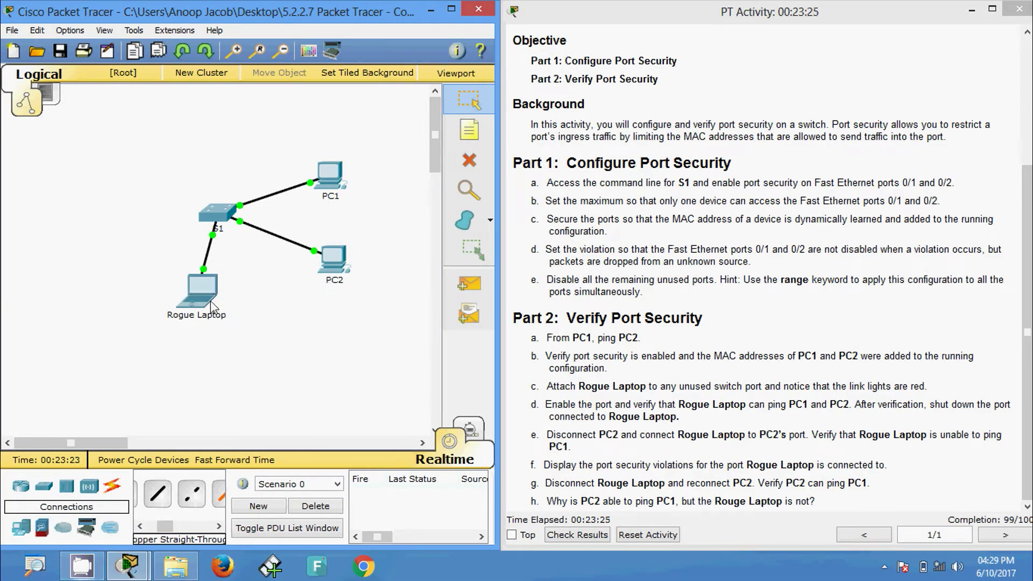
pyautogui.click(199, 290)
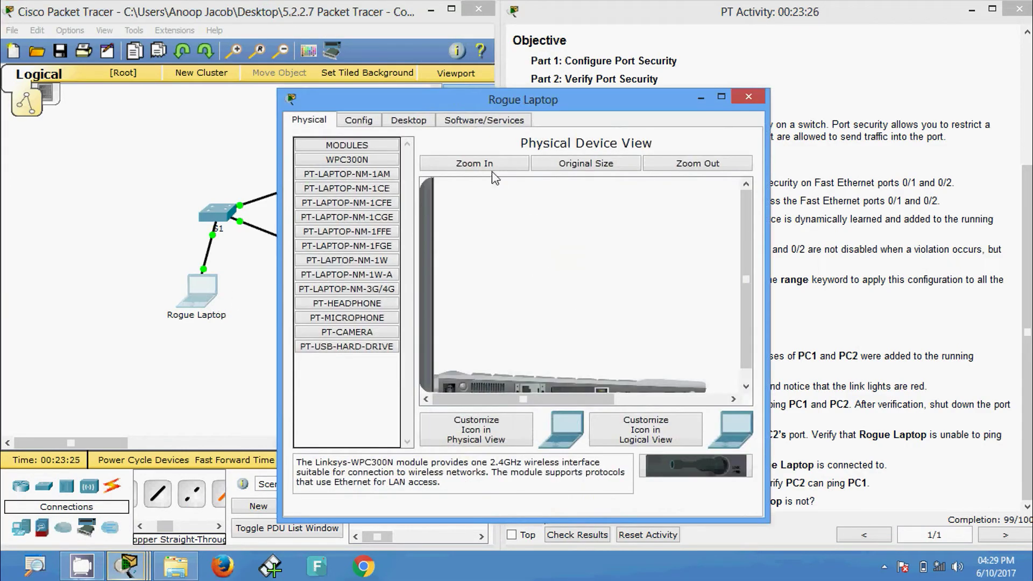
# Step: Open the Rogue Laptop's command prompt and copy PC1's IP address 10.10.10.10
pyautogui.click(420, 119)
pyautogui.click(597, 185)
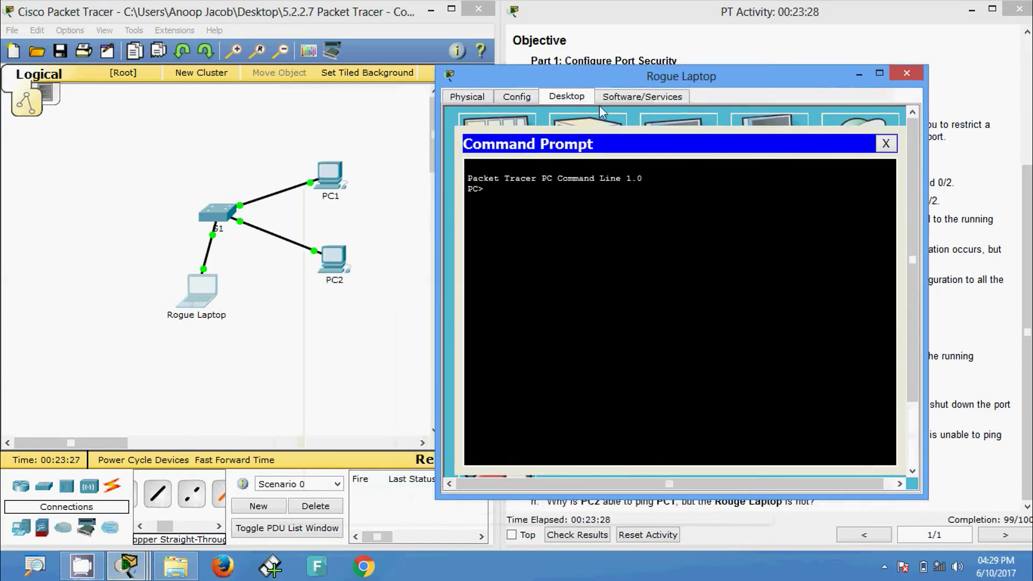
pyautogui.click(346, 169)
pyautogui.click(332, 183)
pyautogui.moveTo(504, 211); pyautogui.dragTo(398, 212)
pyautogui.hotkey('ctrl', 'c')
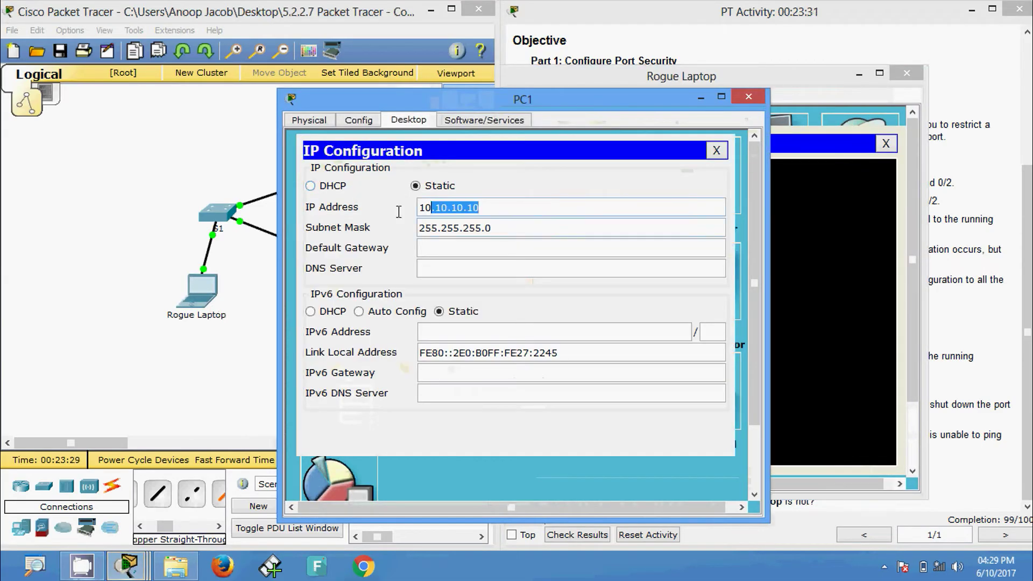
pyautogui.click(748, 97)
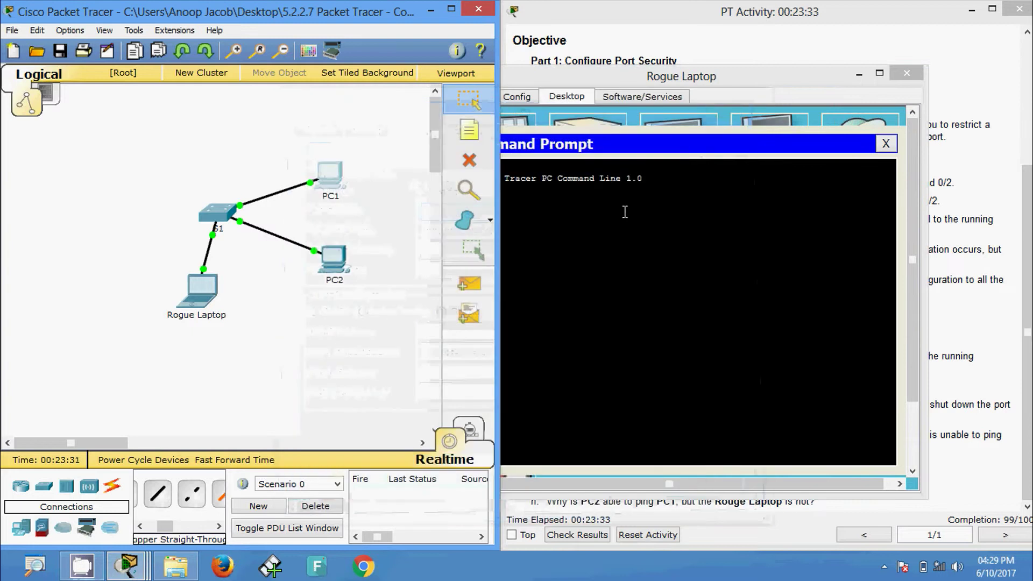
# Step: From the Rogue Laptop, ping PC1 at 10.10.10.10 and PC2 at 10.10.10.11
pyautogui.click(612, 80)
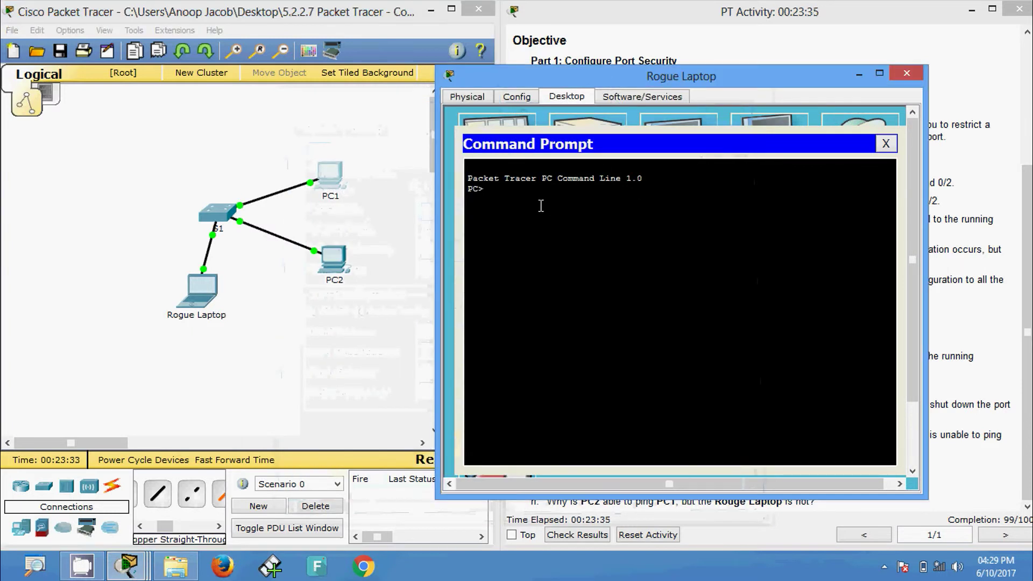
pyautogui.write('ping')
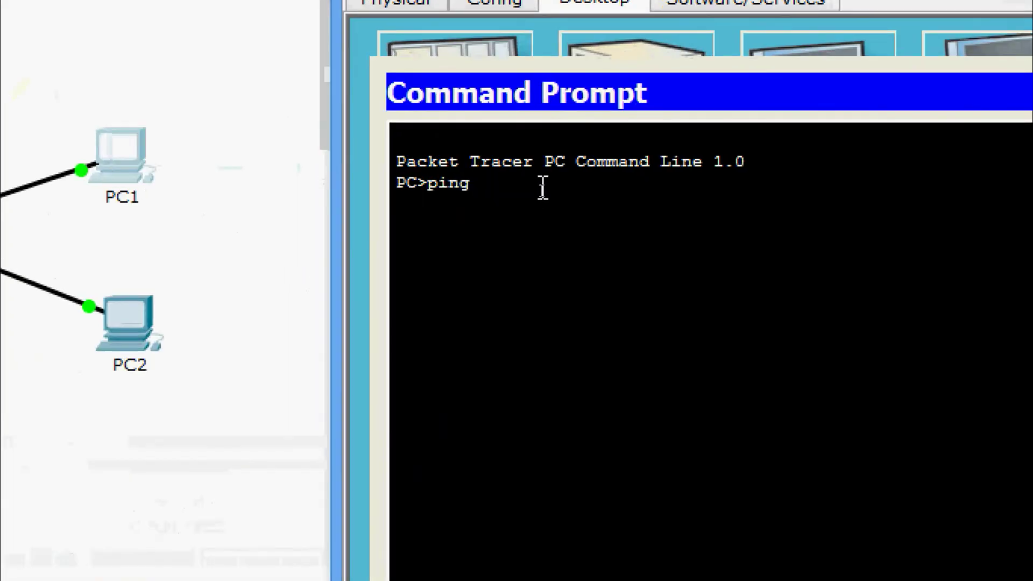
pyautogui.rightClick(540, 192)
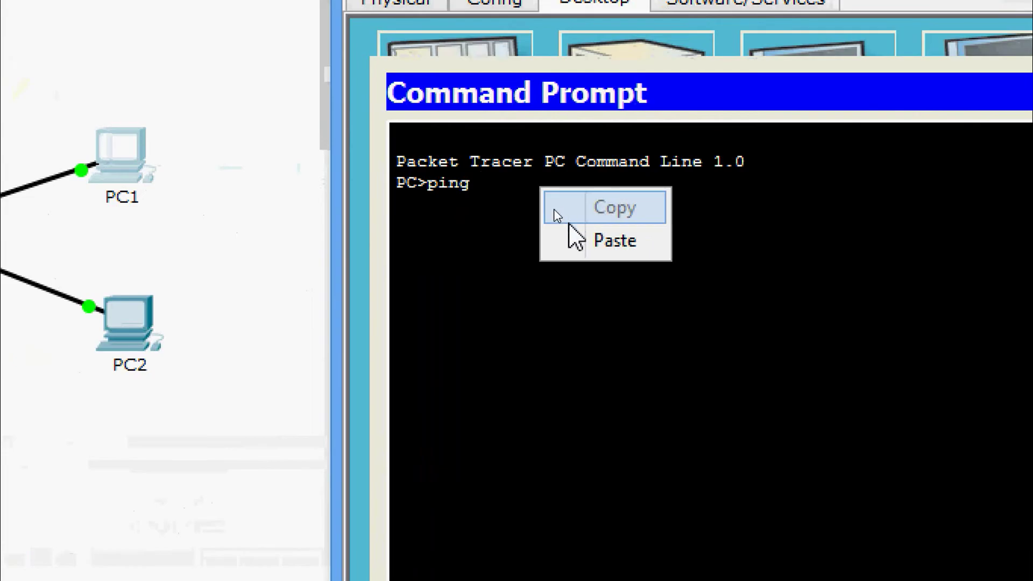
pyautogui.click(570, 234)
pyautogui.press('Return')
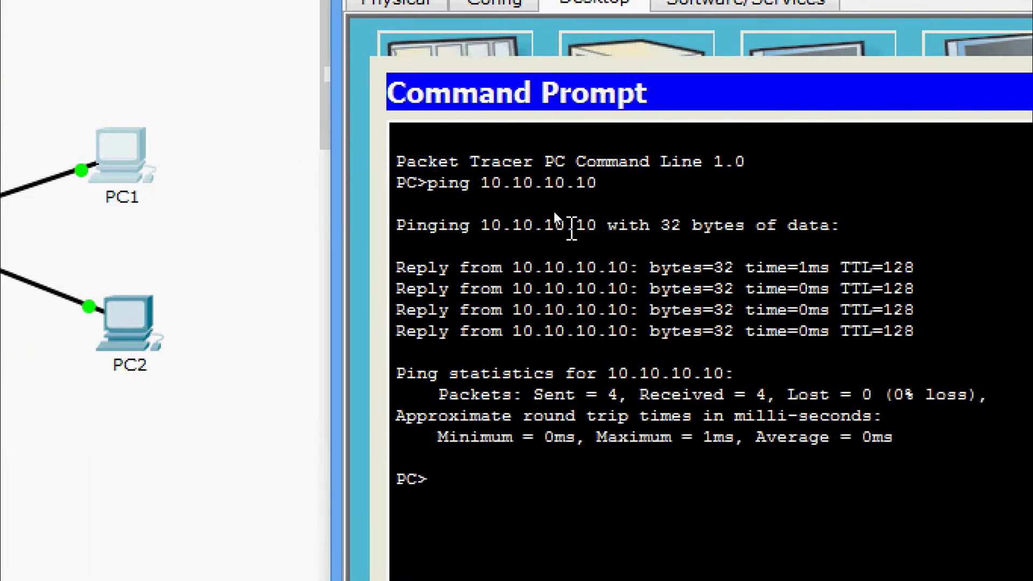
pyautogui.press('Up')
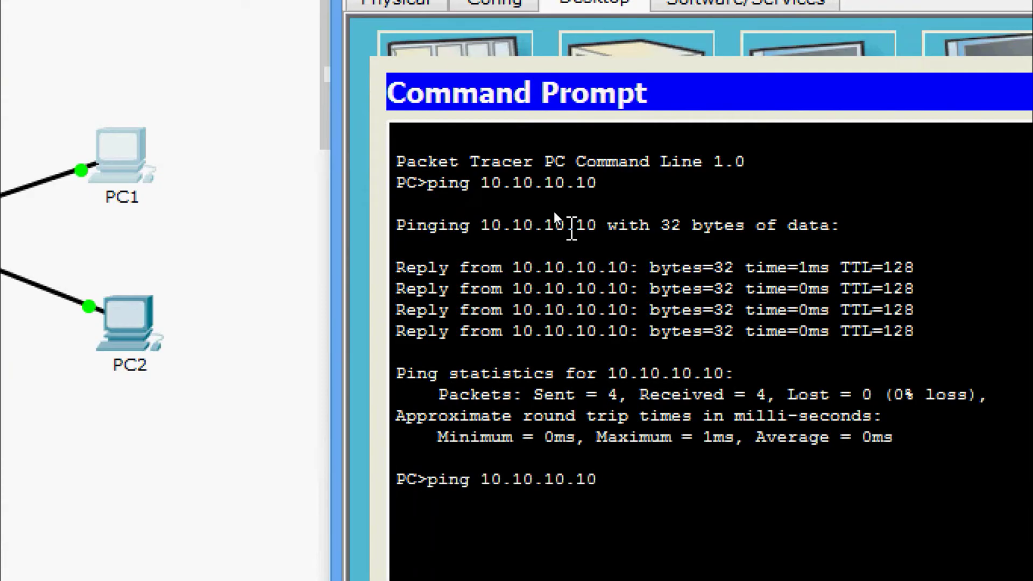
pyautogui.write('1')
pyautogui.press('Return')
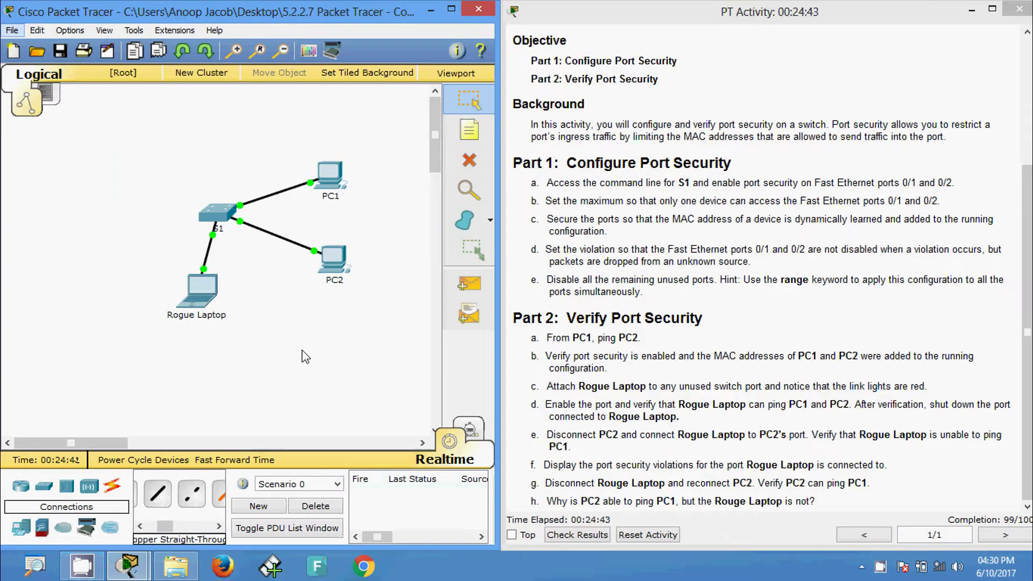
# Step: Disable S1's FastEthernet0/3 port with the shutdown command in the CLI
pyautogui.click(214, 218)
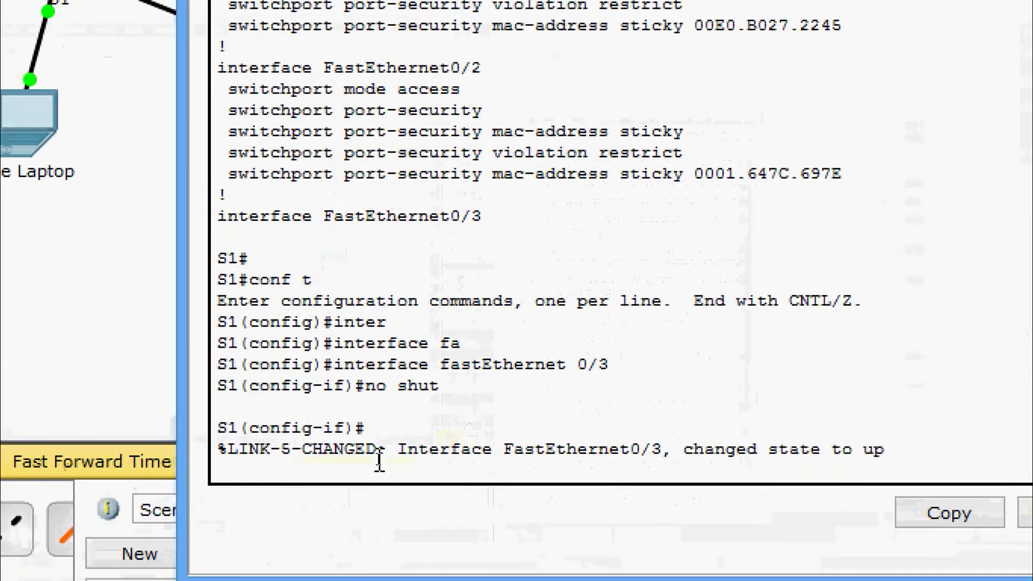
pyautogui.press('Return')
pyautogui.press('Return')
pyautogui.press('Return')
pyautogui.press('Return')
pyautogui.press('Return')
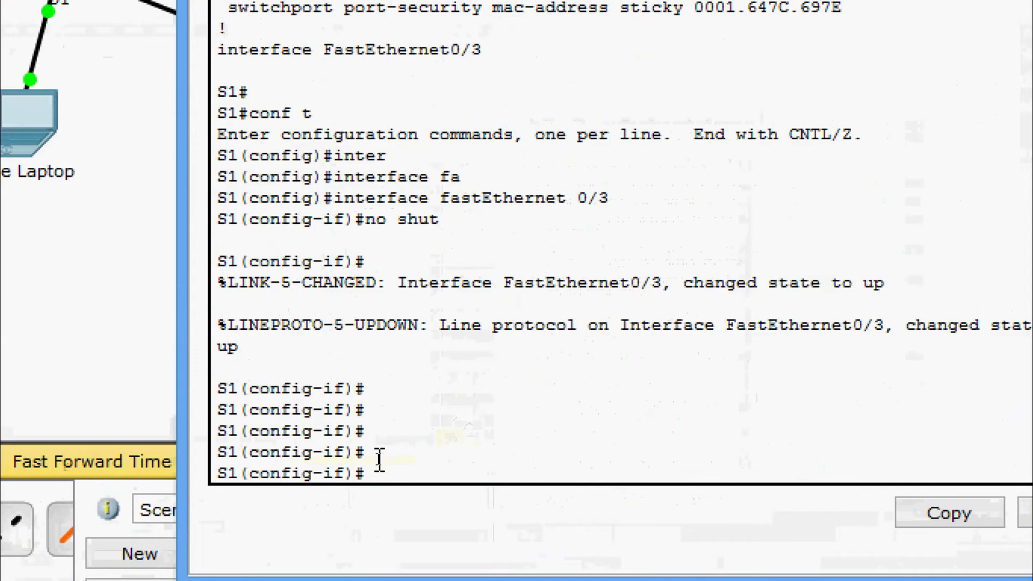
pyautogui.write('shut')
pyautogui.press('Tab')
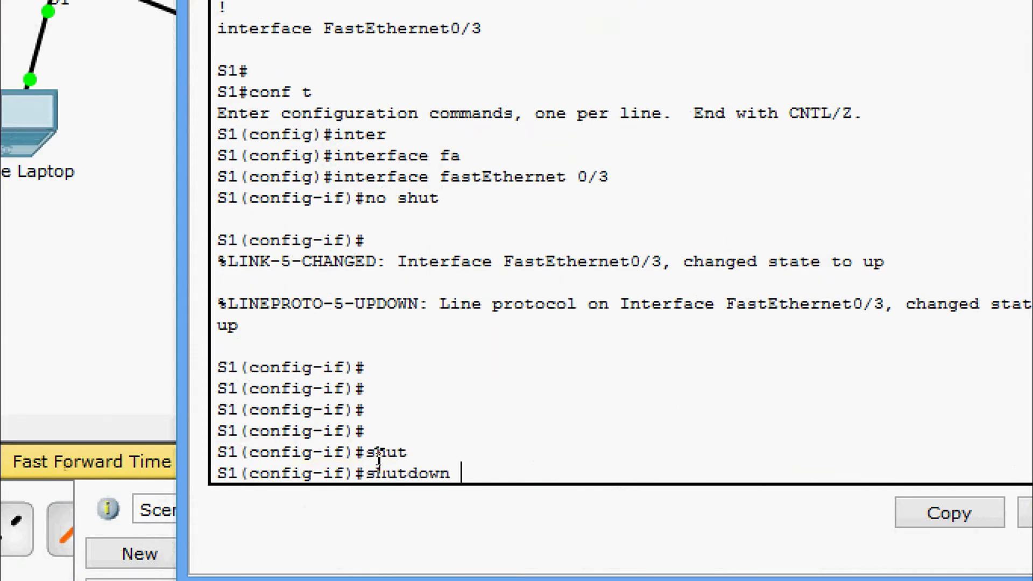
pyautogui.press('Return')
pyautogui.press('Return')
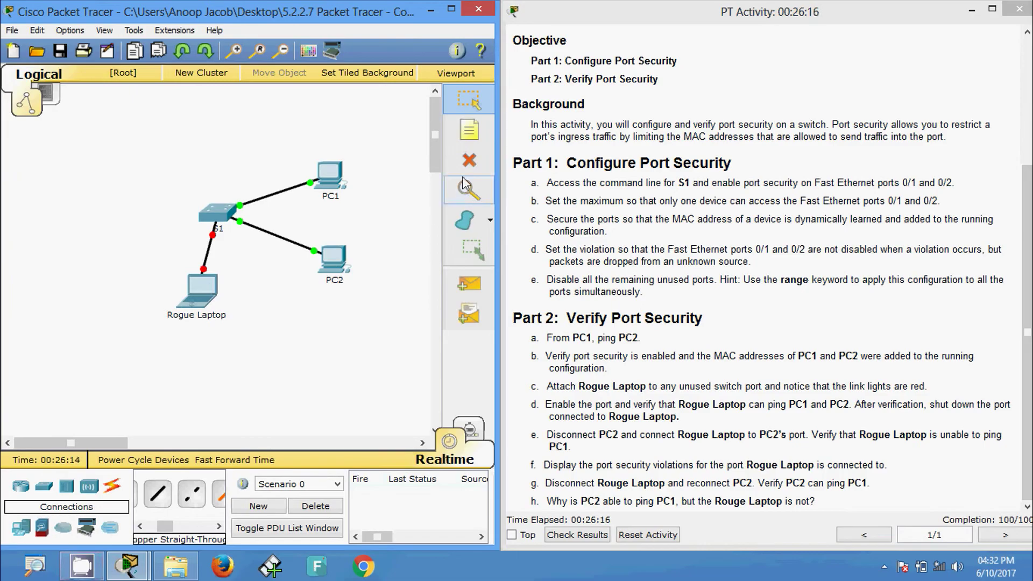
# Step: Delete the Rogue Laptop and PC2 links, then cable S1 to the laptop's FastEthernet0
pyautogui.click(469, 160)
pyautogui.click(208, 250)
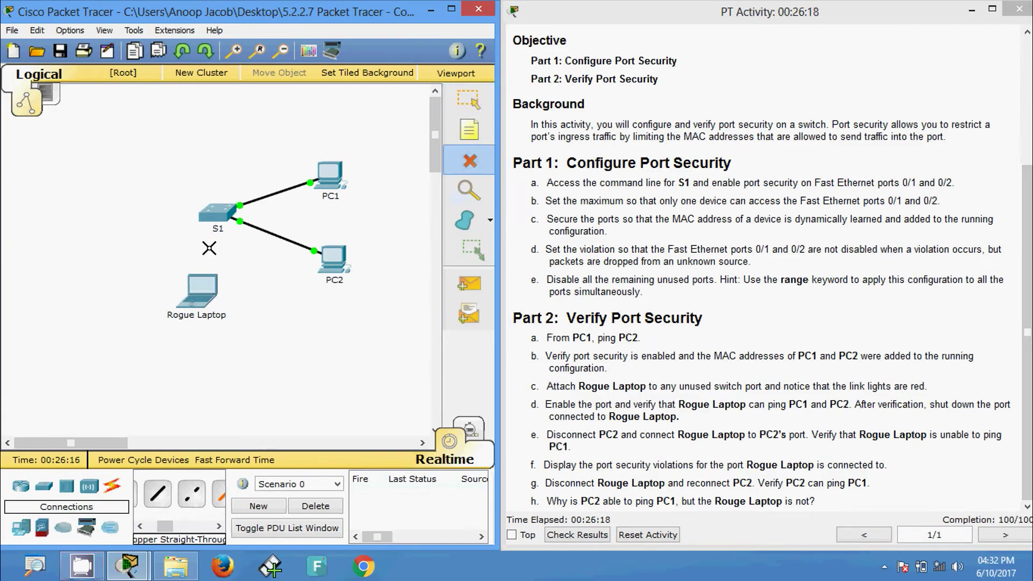
pyautogui.click(469, 99)
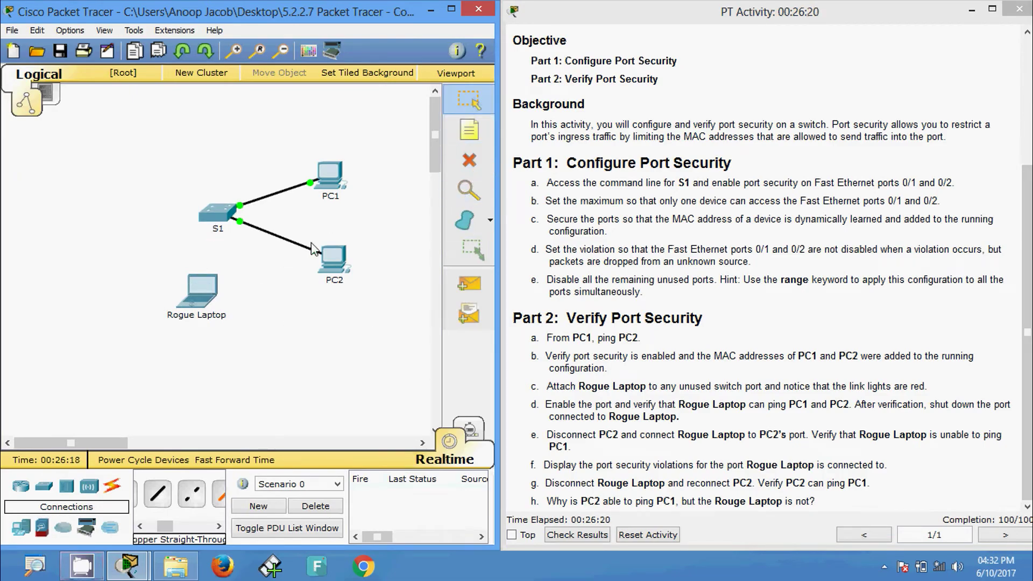
pyautogui.click(316, 252)
pyautogui.press('Delete')
pyautogui.click(203, 290)
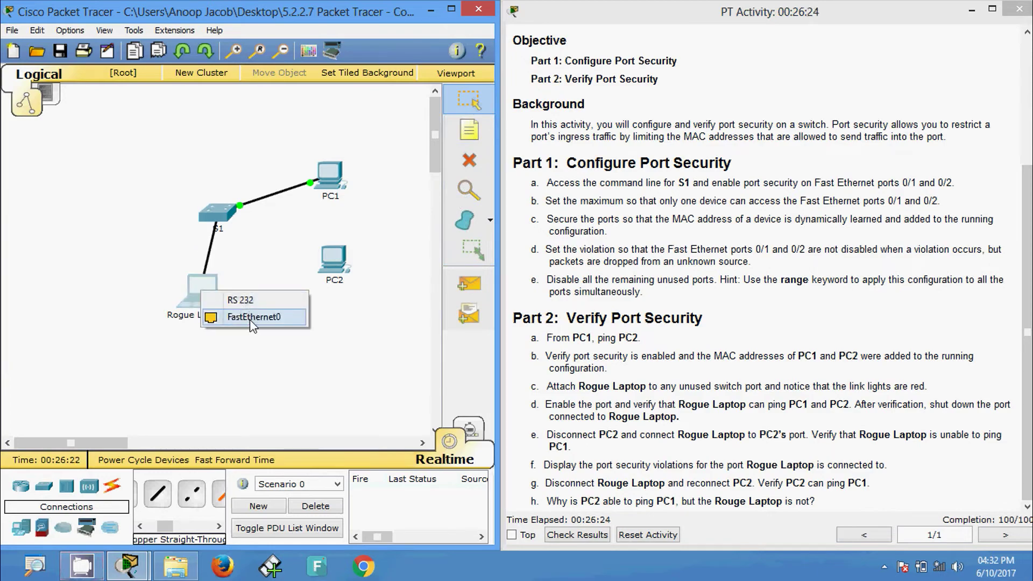
pyautogui.click(251, 317)
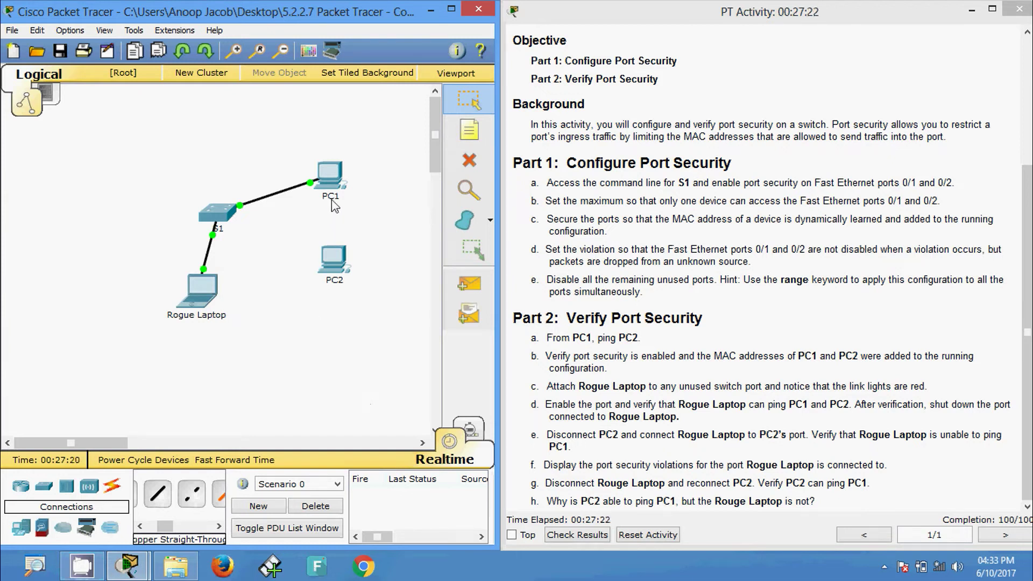
# Step: Rerun ping 10.10.10.10 from the Rogue Laptop's command prompt
pyautogui.click(210, 301)
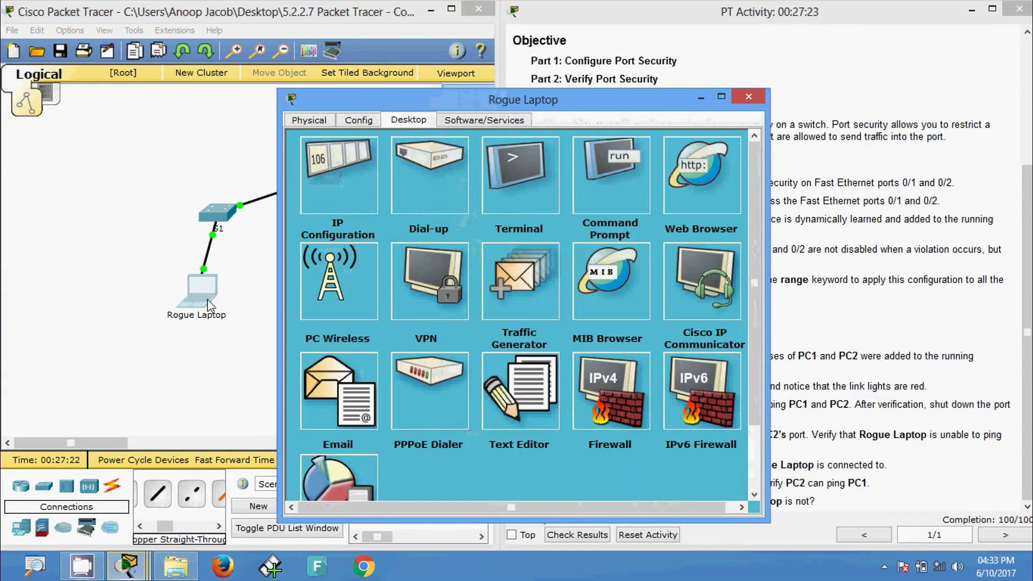
pyautogui.click(591, 188)
pyautogui.press('Up')
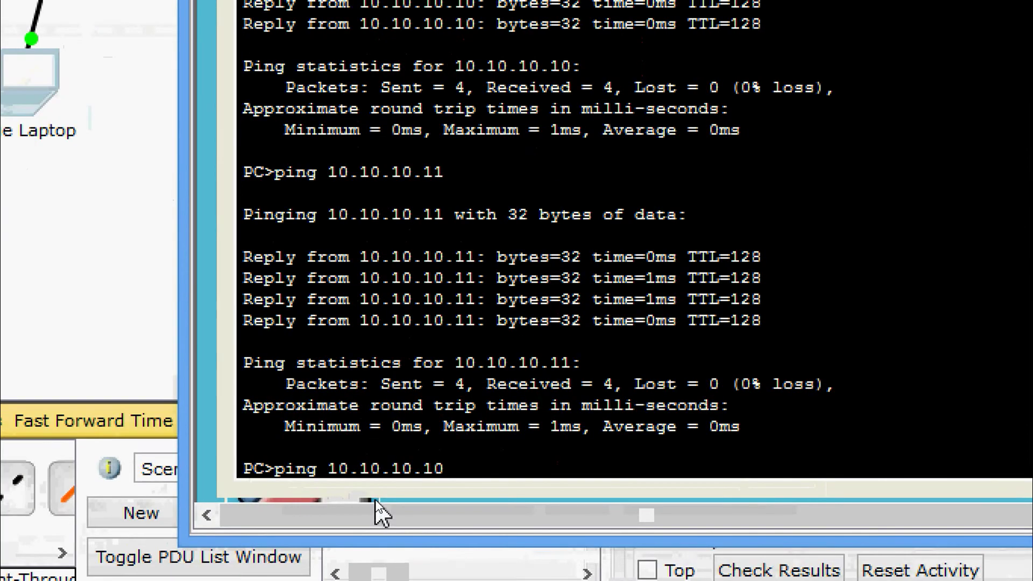
pyautogui.press('Return')
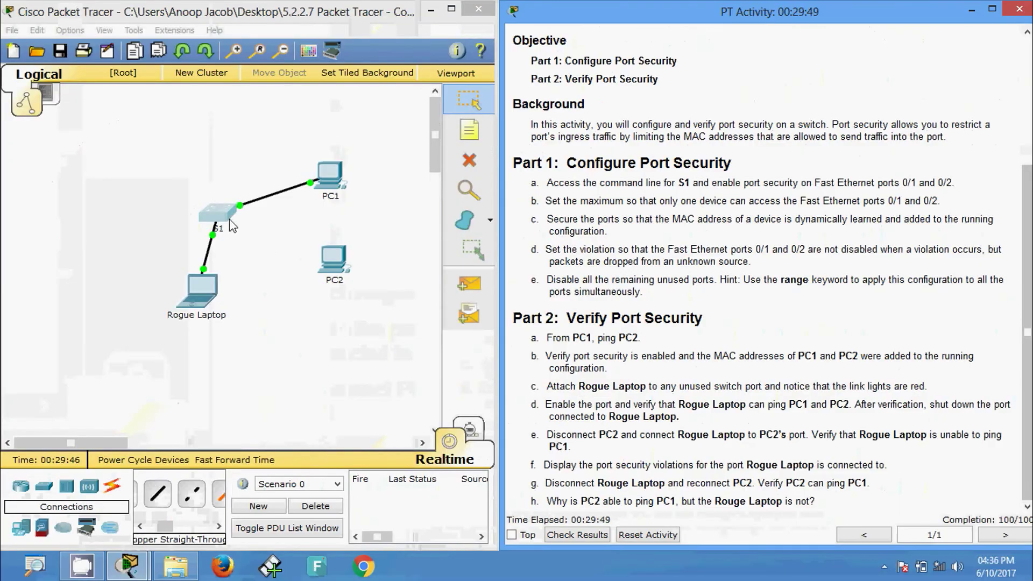
# Step: Enter privileged mode on S1 with the enable command
pyautogui.click(220, 215)
pyautogui.press('Return')
pyautogui.press('Return')
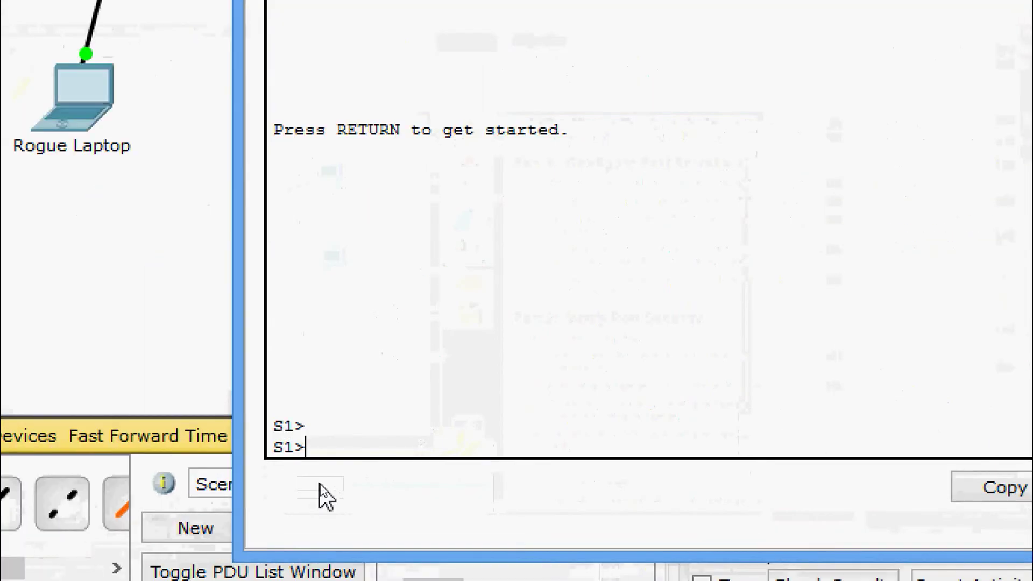
pyautogui.write('ena')
pyautogui.press('Tab')
pyautogui.press('Return')
# Step: Run show port-security interface fastEthernet 0/2 on S1
pyautogui.write('sh')
pyautogui.press('Tab')
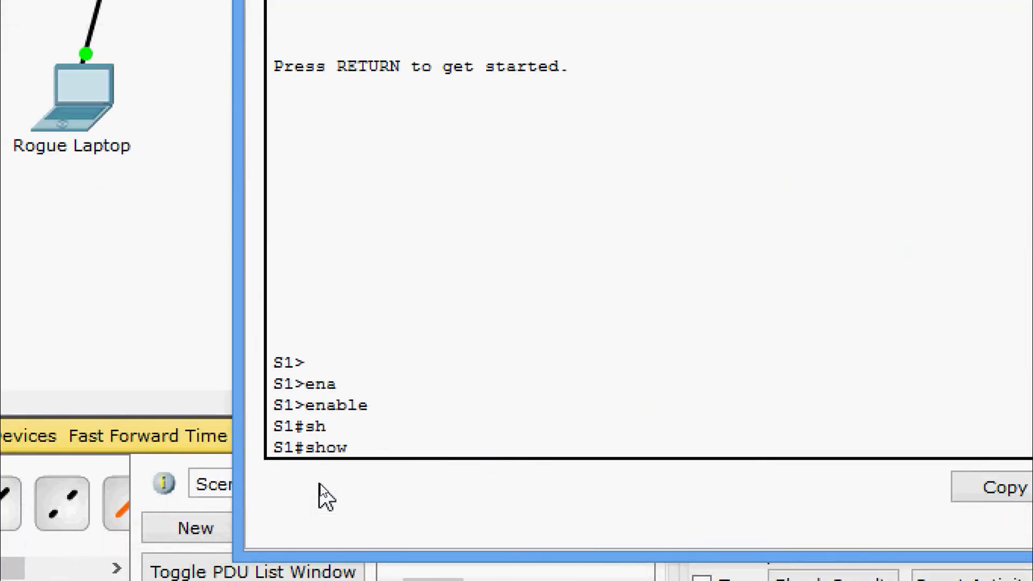
pyautogui.write('por')
pyautogui.press('Tab')
pyautogui.write('inter')
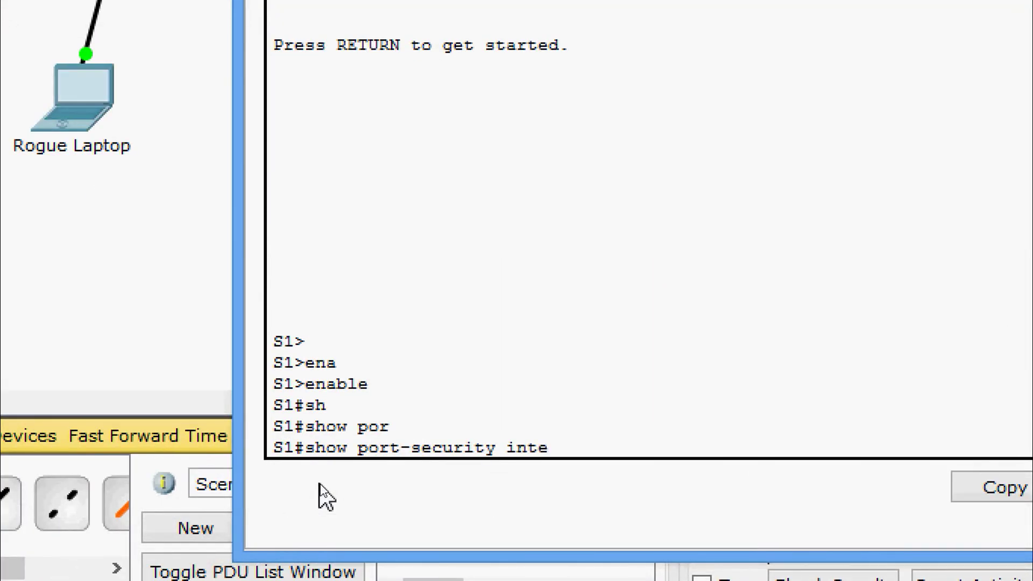
pyautogui.press('Tab')
pyautogui.write('fa')
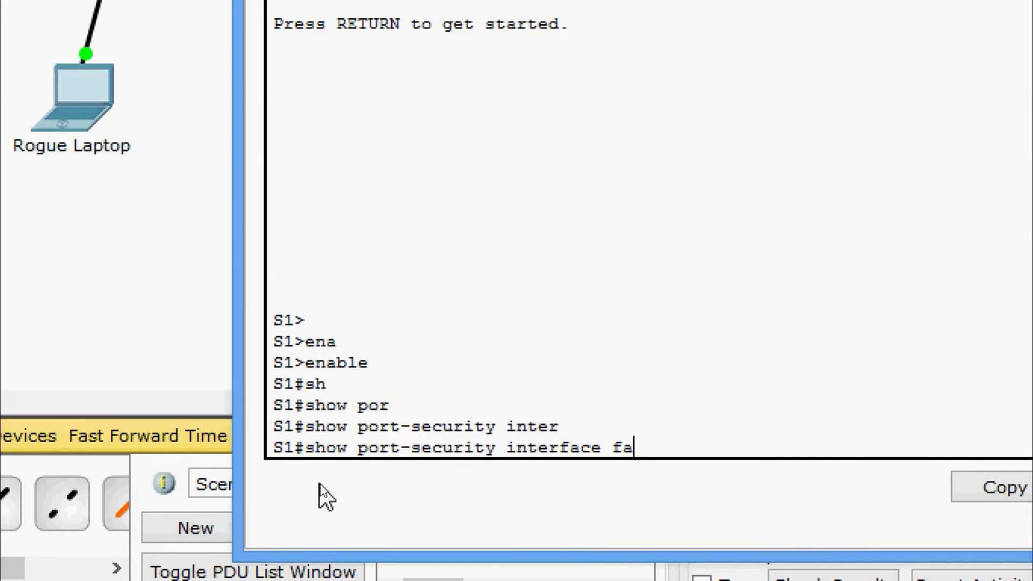
pyautogui.press('Tab')
pyautogui.write('0')
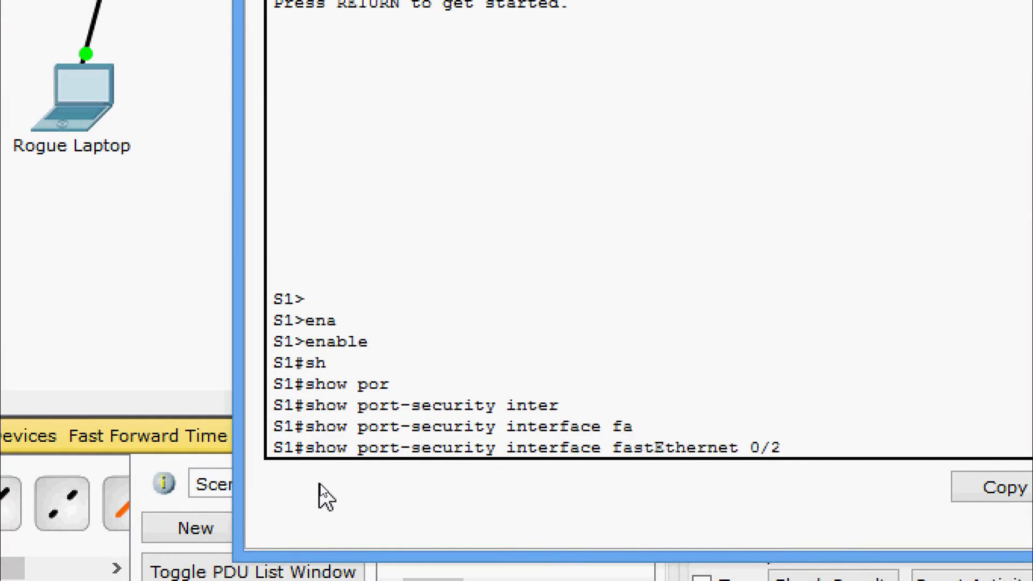
pyautogui.write('/2')
pyautogui.press('Return')
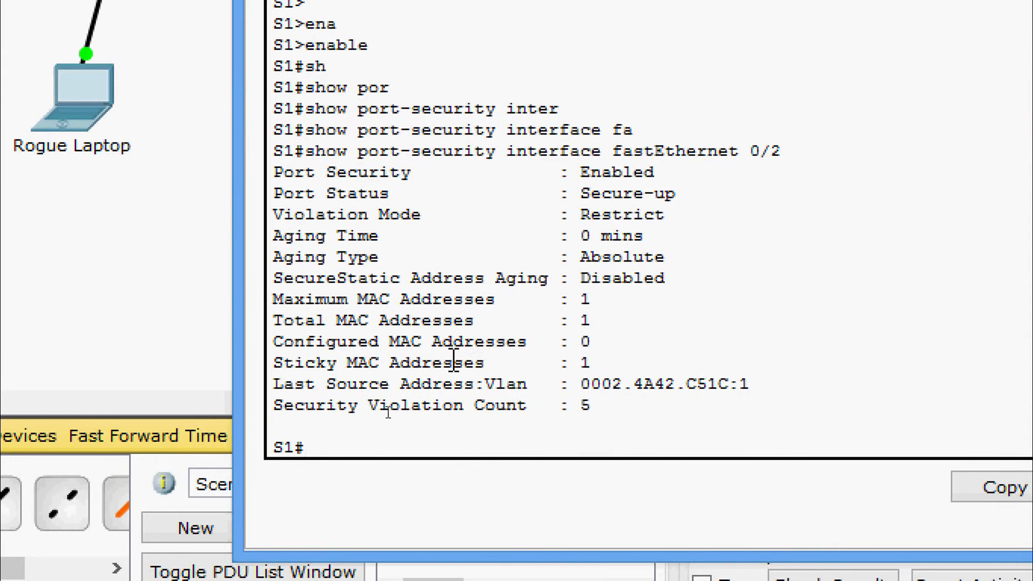
# Step: Highlight the Maximum, Total and Sticky MAC address lines and the Security Violation Count
pyautogui.moveTo(337, 299); pyautogui.dragTo(604, 301)
pyautogui.moveTo(380, 320); pyautogui.dragTo(595, 320)
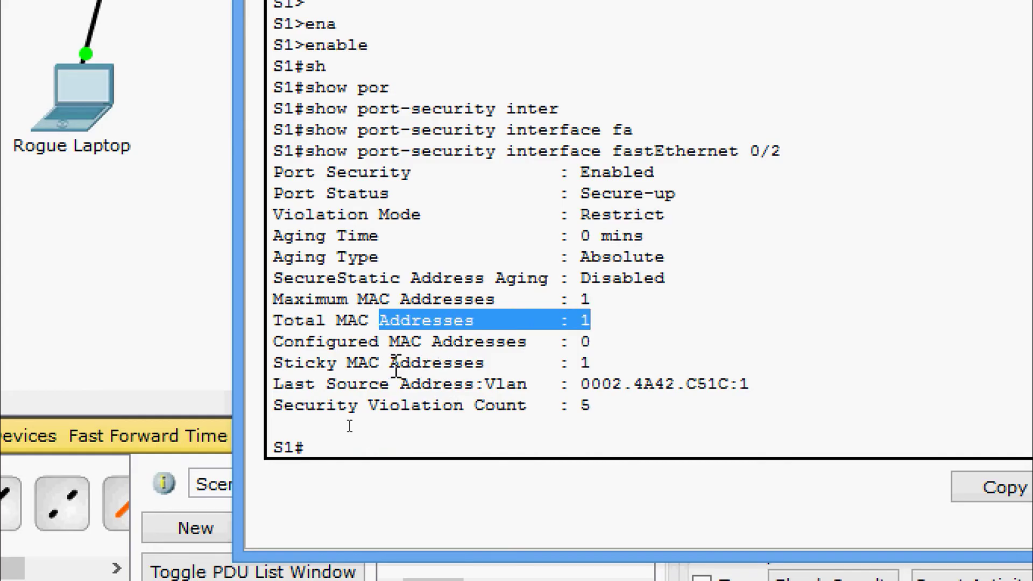
pyautogui.moveTo(347, 364); pyautogui.dragTo(580, 363)
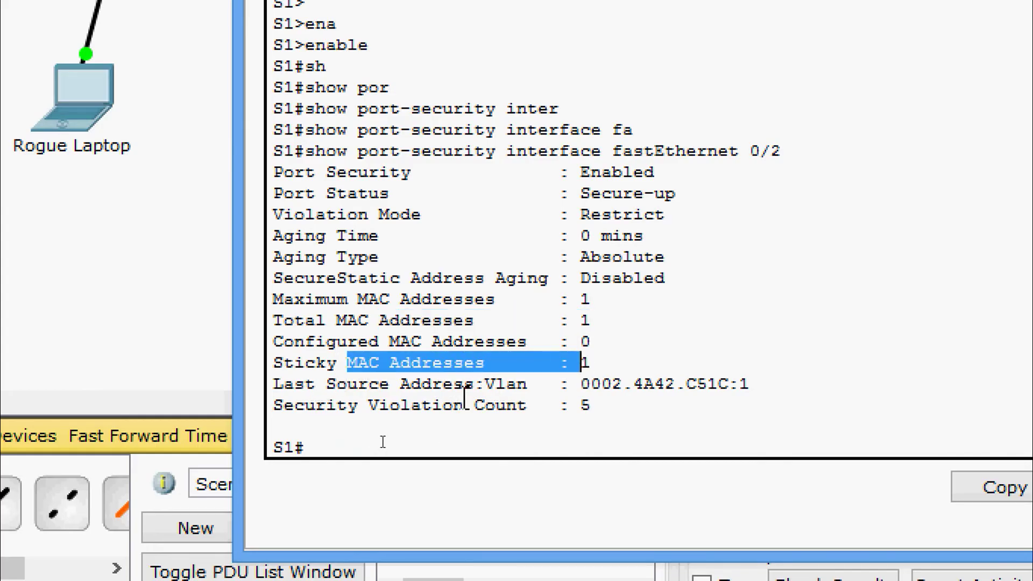
pyautogui.moveTo(305, 405); pyautogui.dragTo(610, 415)
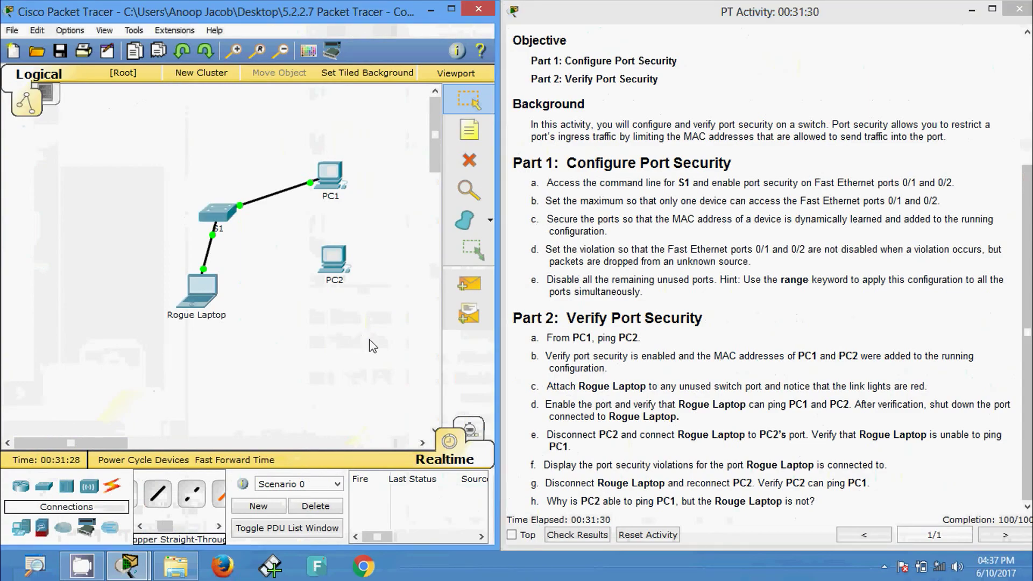
# Step: Move the cable from the Rogue Laptop to PC2's FastEthernet0 and fast-forward time
pyautogui.click(204, 269)
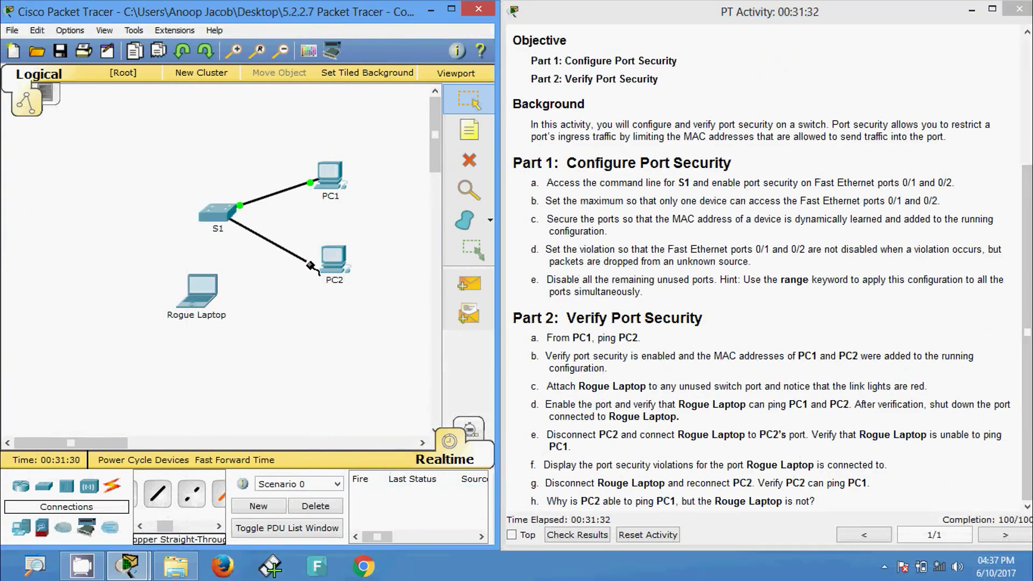
pyautogui.click(333, 260)
pyautogui.click(385, 284)
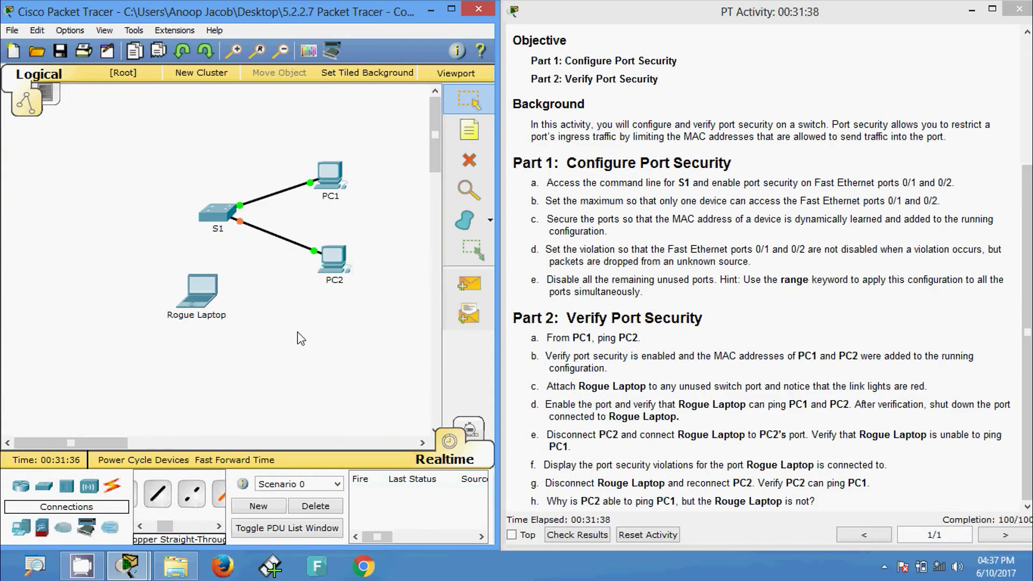
pyautogui.click(244, 460)
# Step: Ping PC1 at 10.10.10.10 from PC2's command prompt
pyautogui.click(330, 272)
pyautogui.click(606, 187)
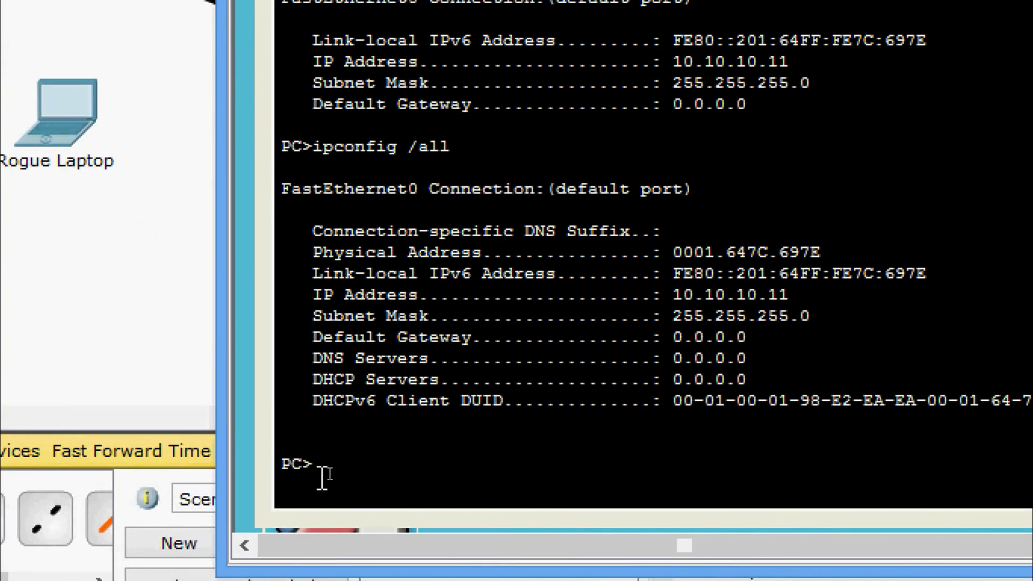
pyautogui.press('Up')
pyautogui.press('BackSpace')
pyautogui.press('BackSpace')
pyautogui.press('BackSpace')
pyautogui.press('BackSpace')
pyautogui.press('BackSpace')
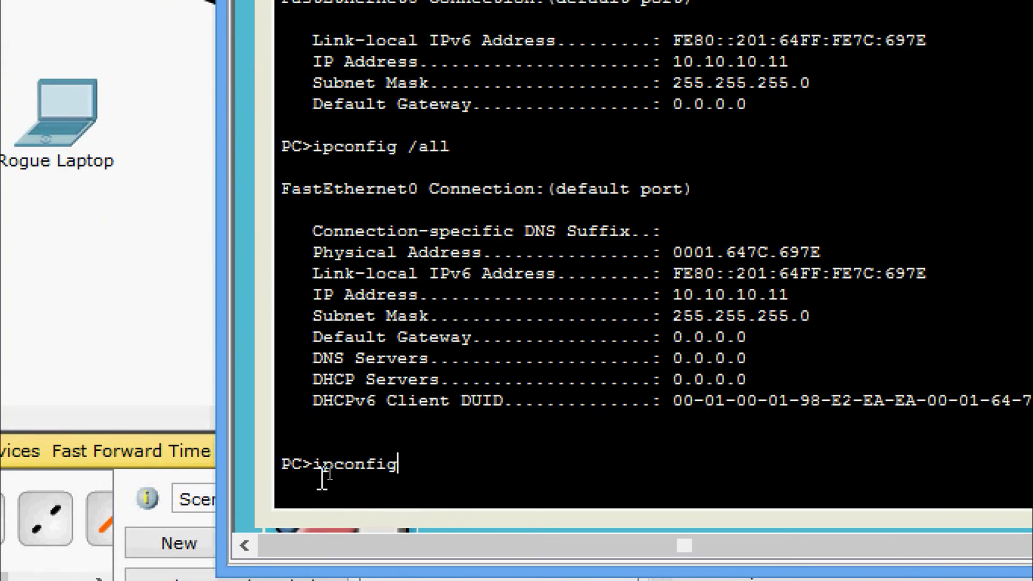
pyautogui.press('BackSpace')
pyautogui.press('BackSpace')
pyautogui.press('BackSpace')
pyautogui.press('BackSpace')
pyautogui.press('BackSpace')
pyautogui.press('BackSpace')
pyautogui.press('BackSpace')
pyautogui.press('BackSpace')
pyautogui.write('pi')
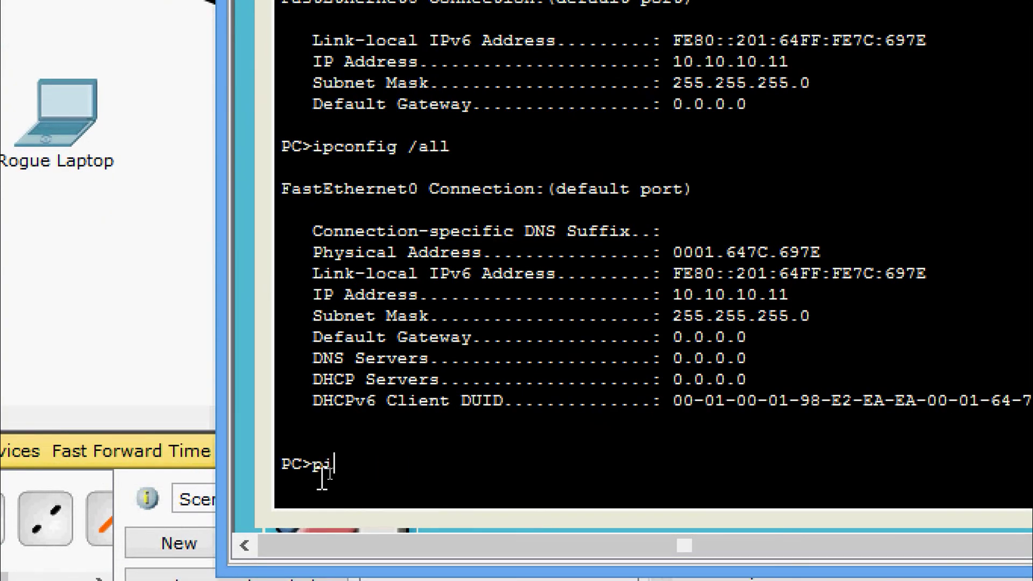
pyautogui.write('ng 10.10.10')
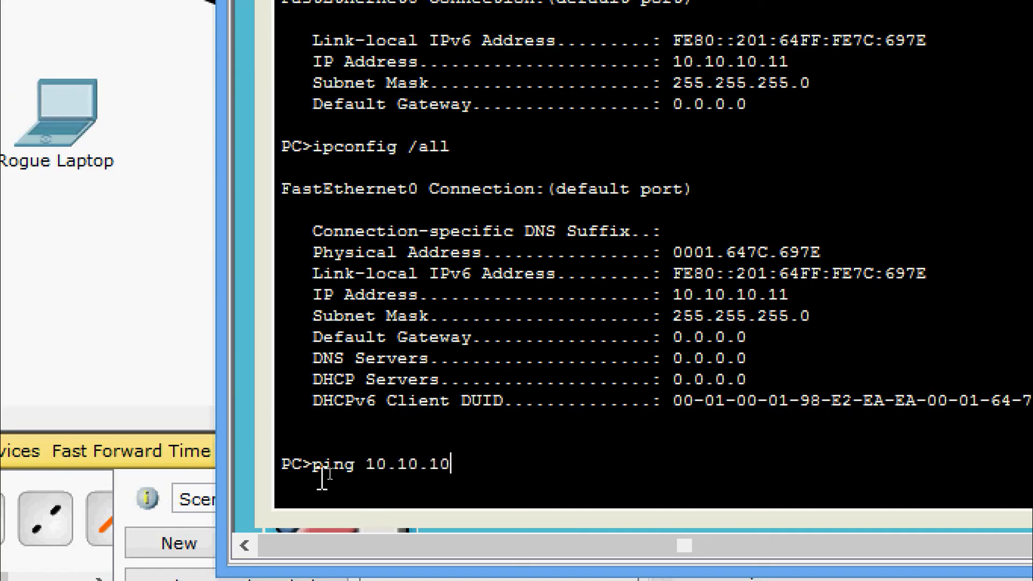
pyautogui.write('.10')
pyautogui.press('Return')
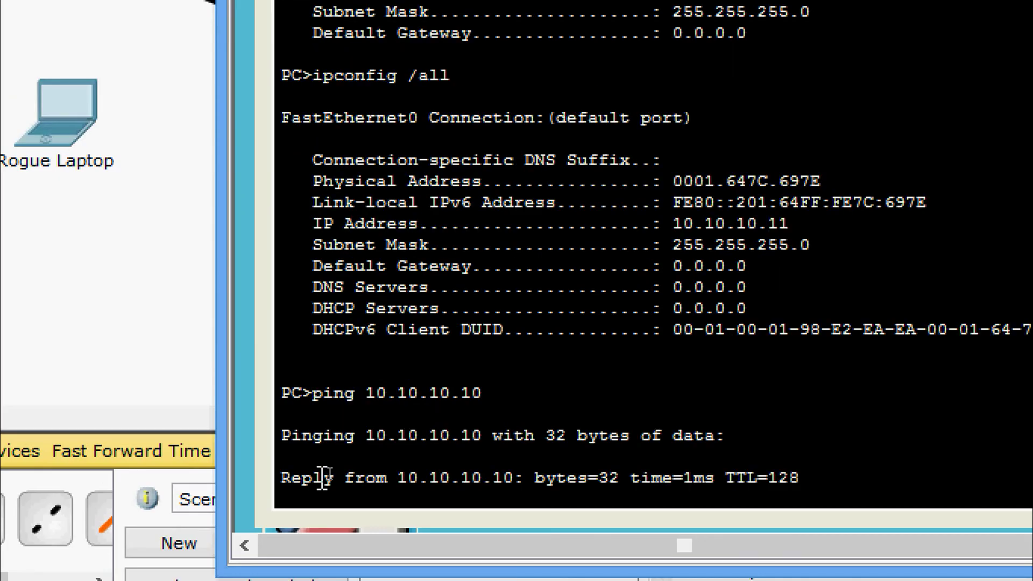